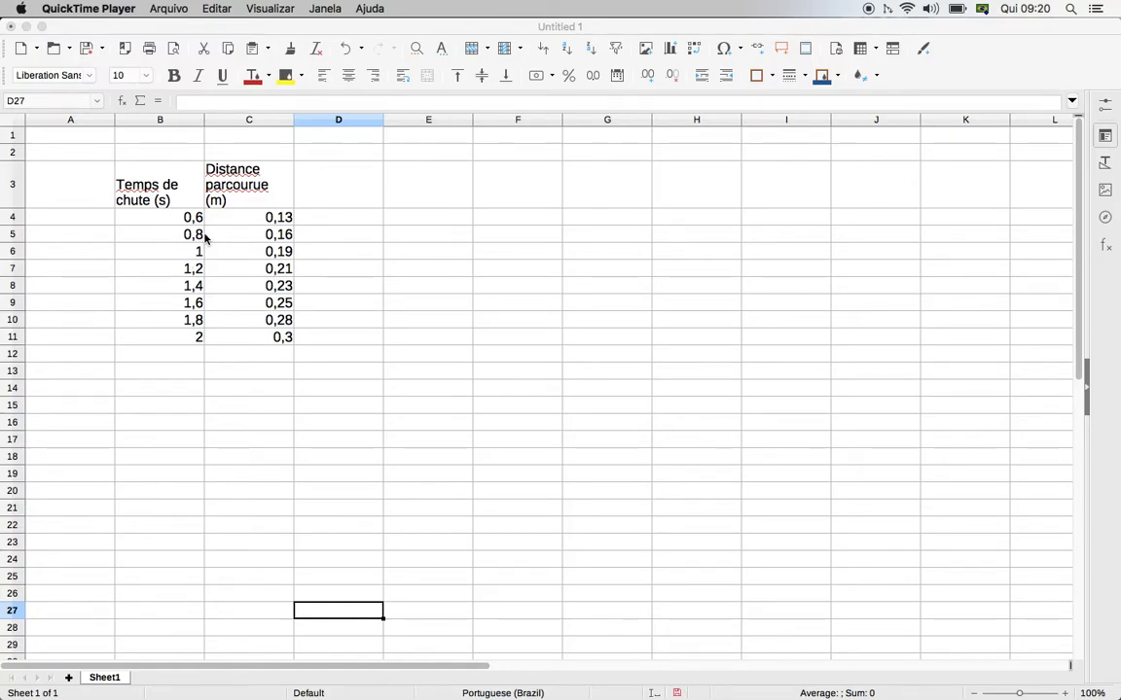
{"action": "left_click_drag", "start_coordinate": [146, 198], "coordinate": [235, 340]}
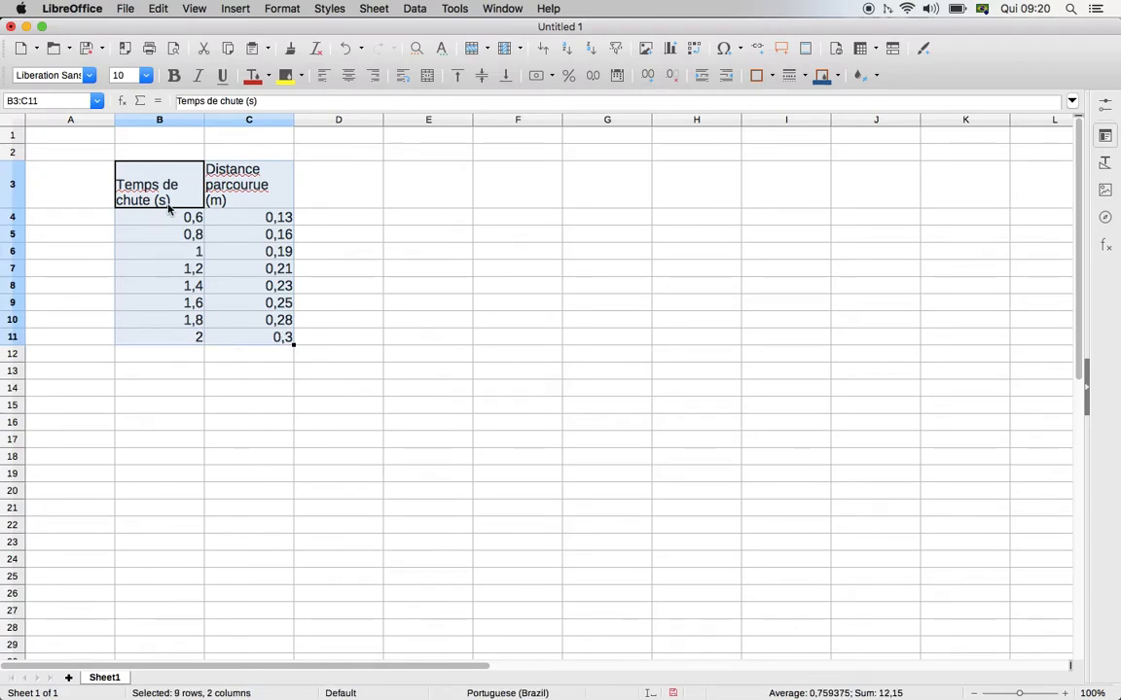
{"action": "left_click", "coordinate": [168, 205]}
{"action": "left_click", "coordinate": [232, 194]}
{"action": "left_click", "coordinate": [152, 185]}
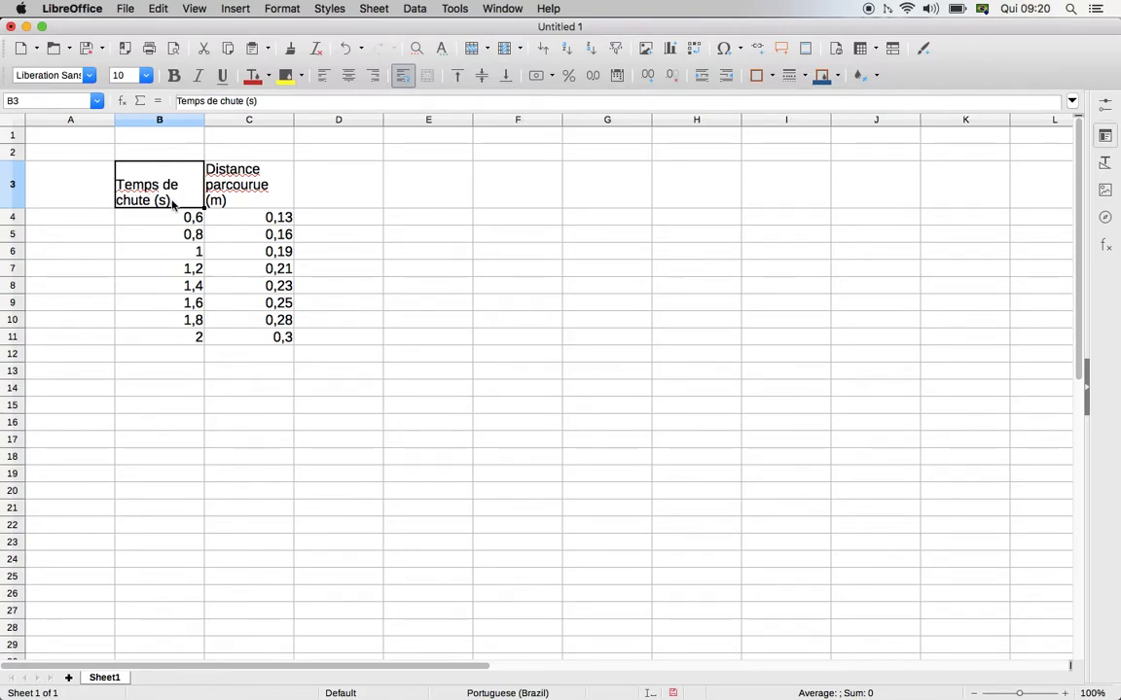
{"action": "left_click", "coordinate": [235, 182]}
- Insert a chart from the time and distance data in B3:C11, using the XY (Scatter) type with Points Only
{"action": "left_click_drag", "start_coordinate": [166, 185], "coordinate": [249, 339]}
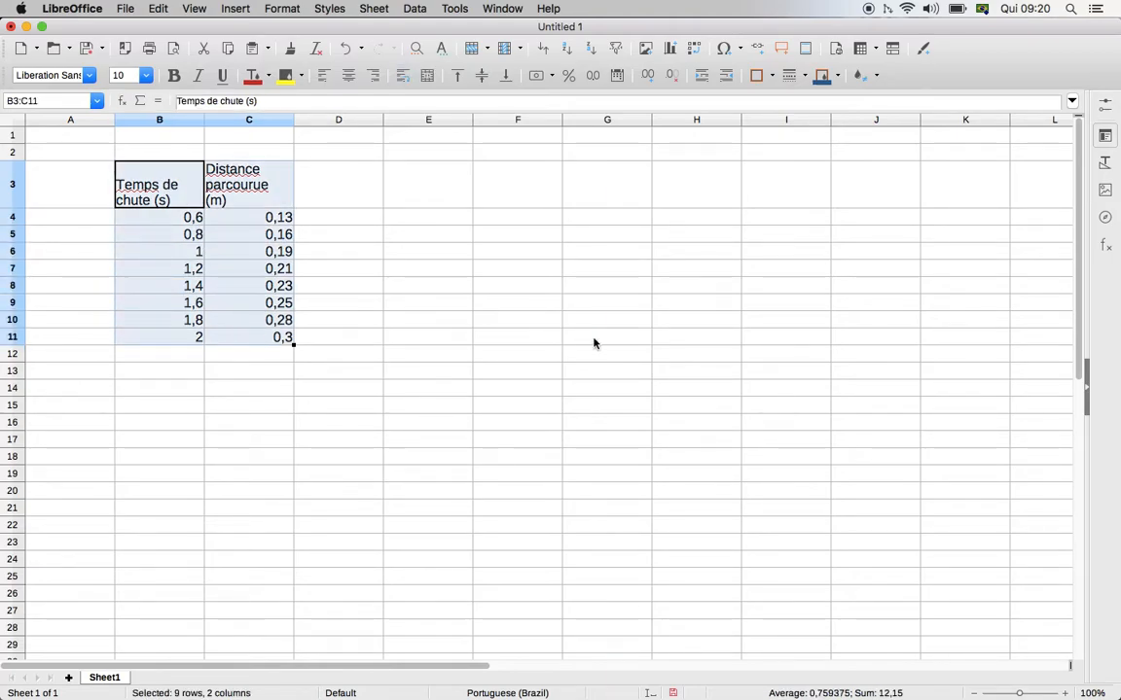
{"action": "left_click", "coordinate": [669, 50]}
{"action": "left_click", "coordinate": [234, 10]}
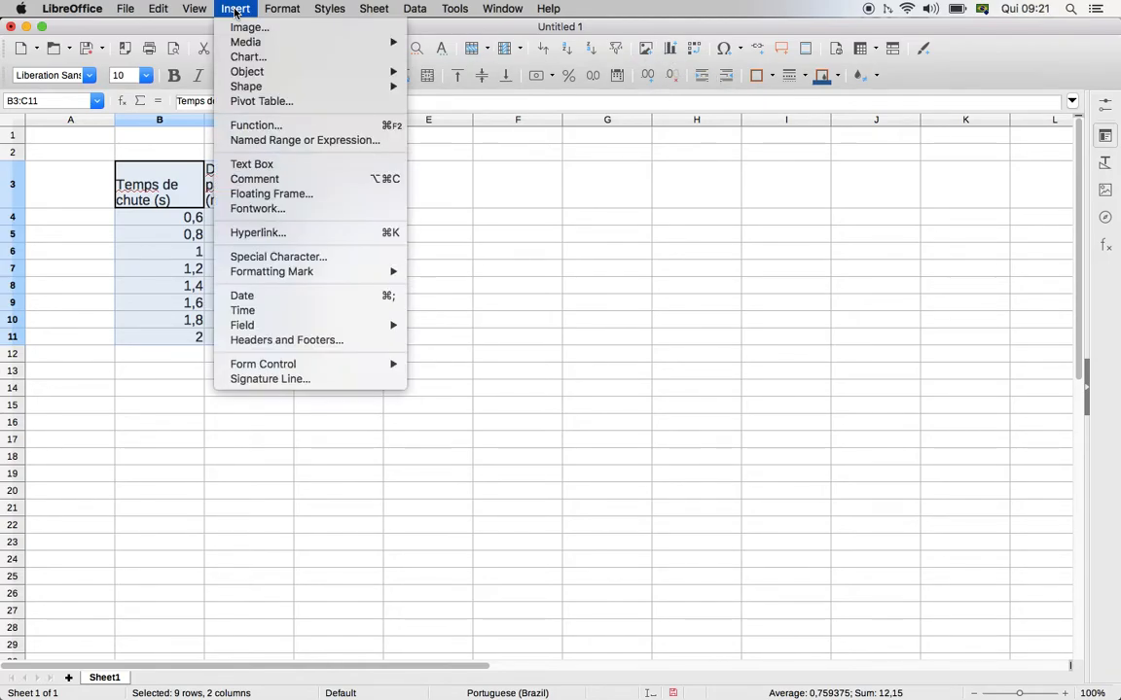
{"action": "left_click", "coordinate": [248, 56]}
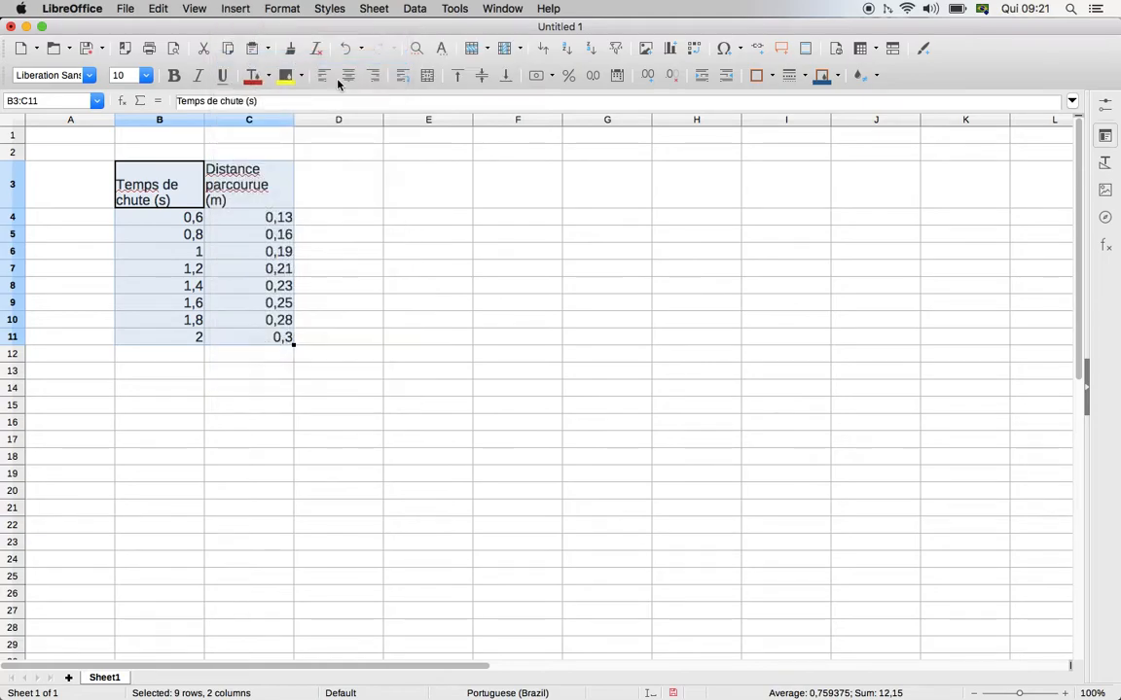
{"action": "left_click_drag", "start_coordinate": [534, 427], "coordinate": [583, 160]}
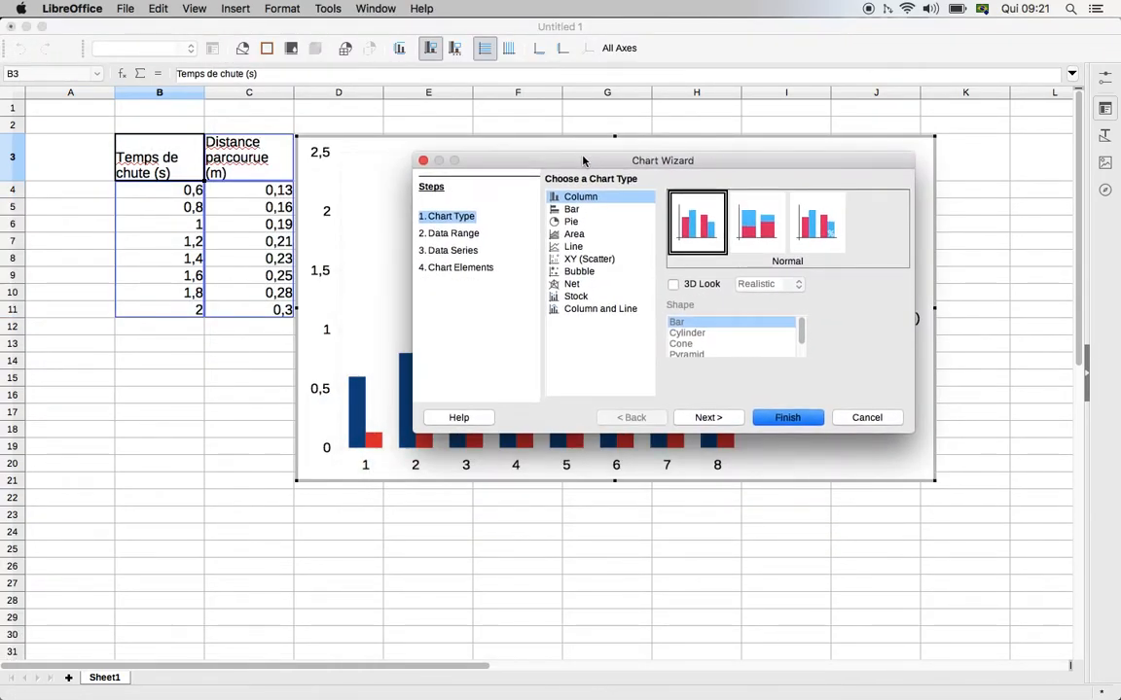
{"action": "left_click", "coordinate": [581, 261]}
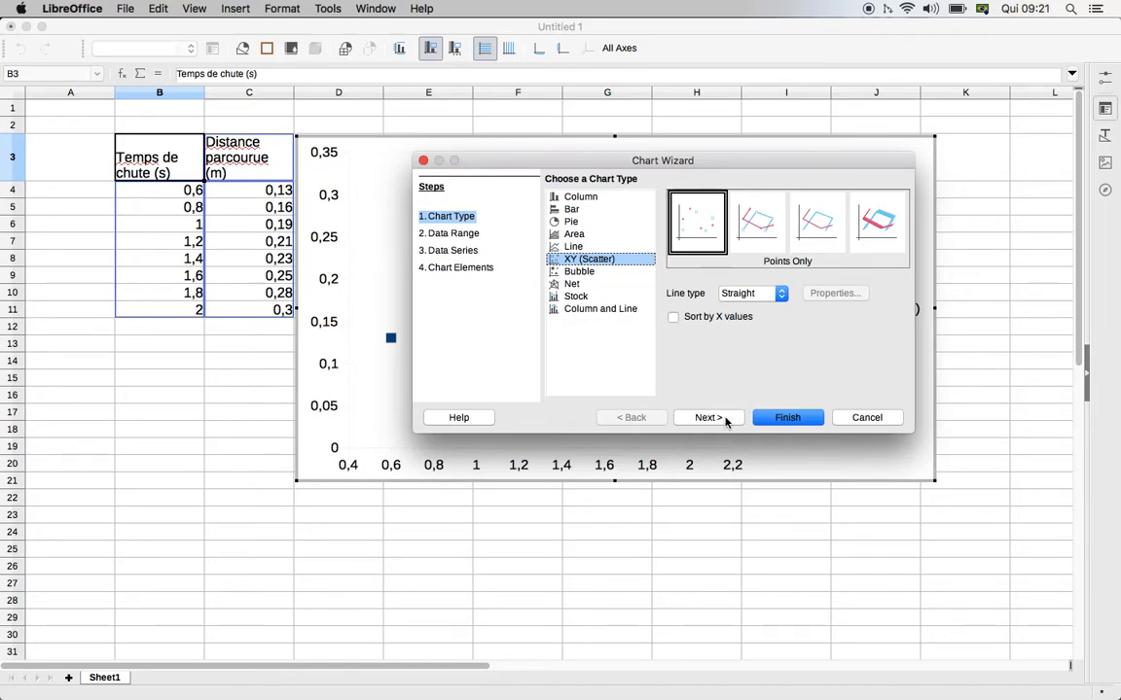
- Review the chart's data range and the X-values range of the distance series in the wizard
{"action": "left_click", "coordinate": [725, 421]}
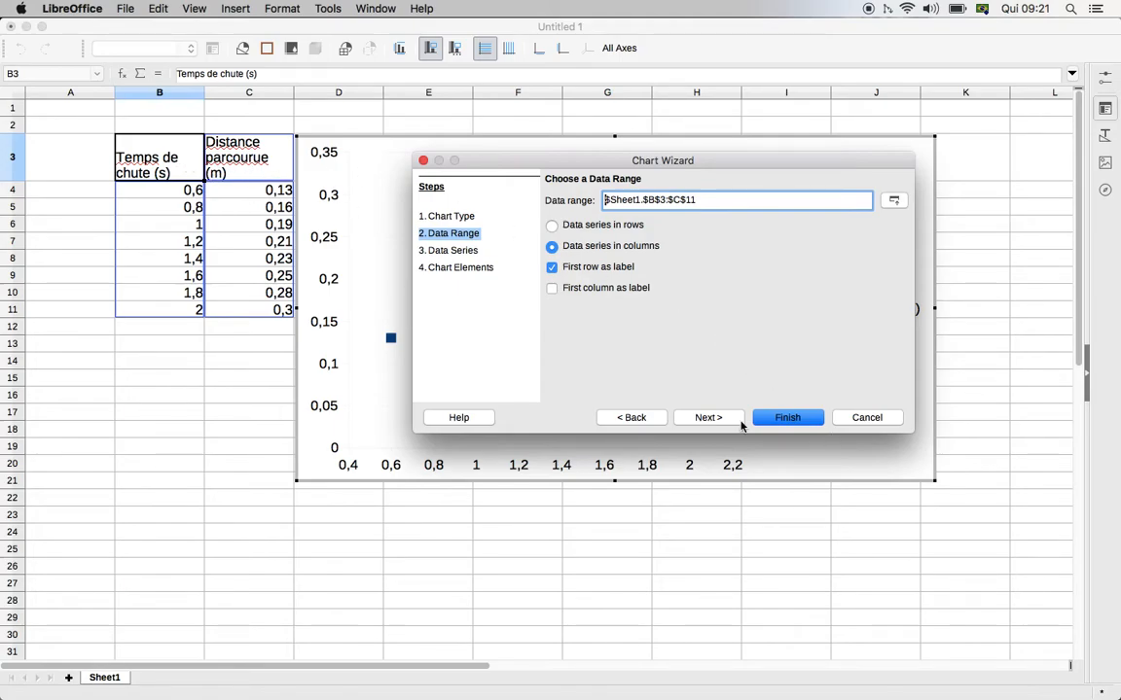
{"action": "left_click", "coordinate": [725, 420]}
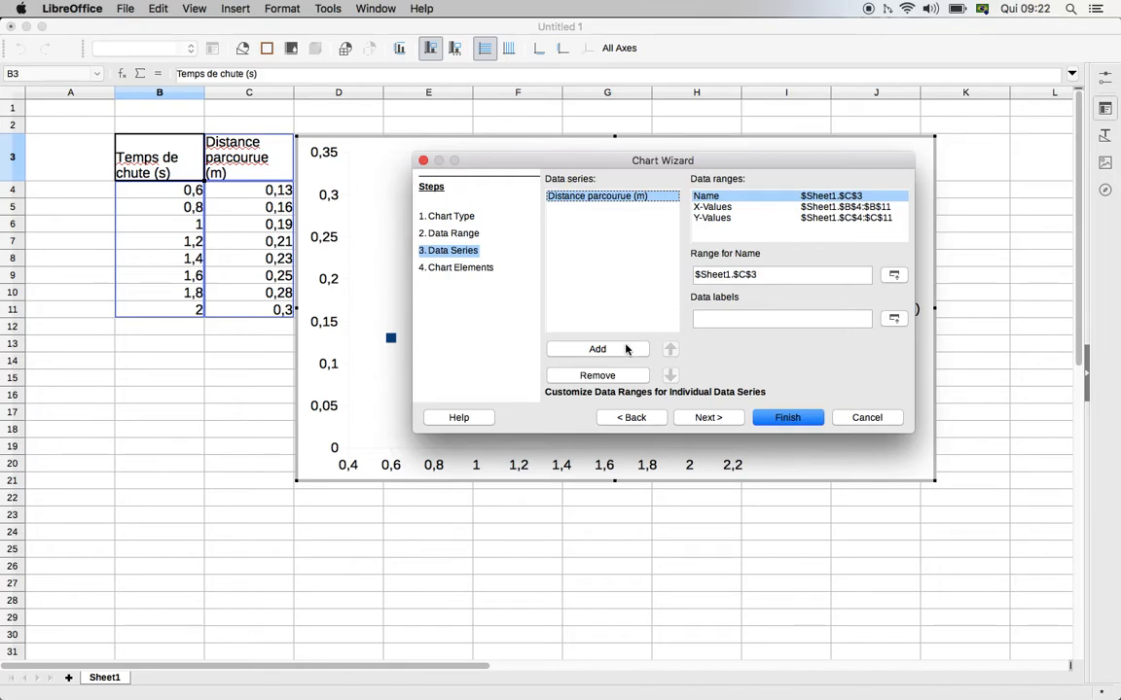
{"action": "left_click", "coordinate": [756, 208]}
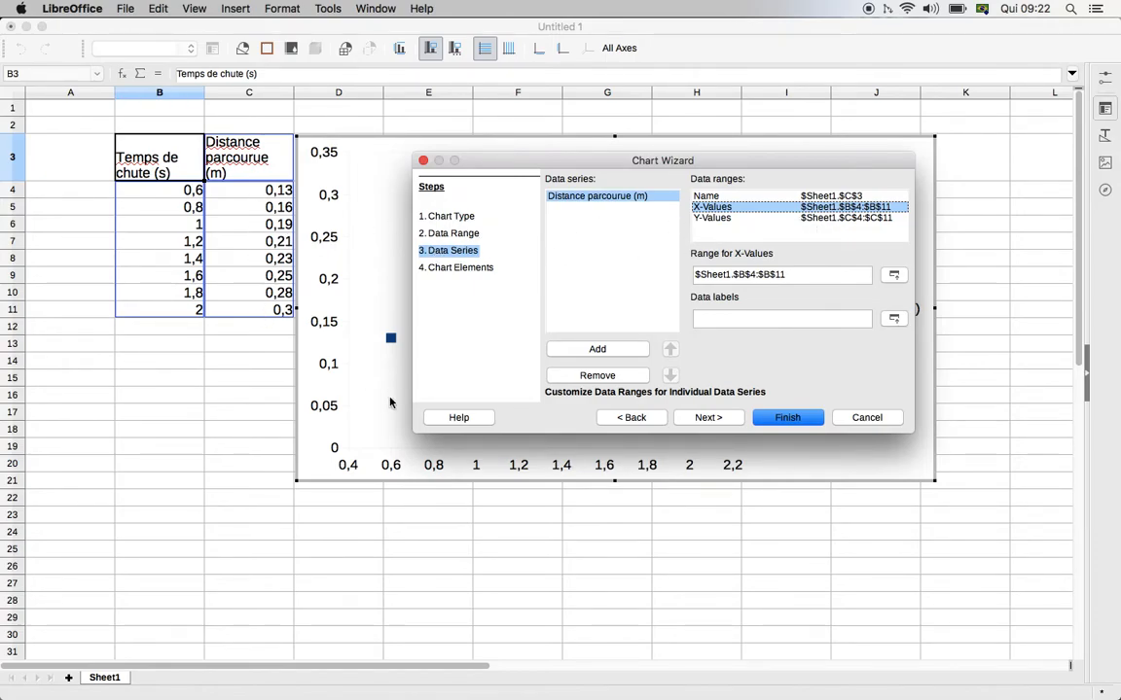
- Title the chart "Chute d'une bille dans un liquide." with the subtitle "Distance parcourue en fonction du temos"
{"action": "left_click", "coordinate": [724, 419]}
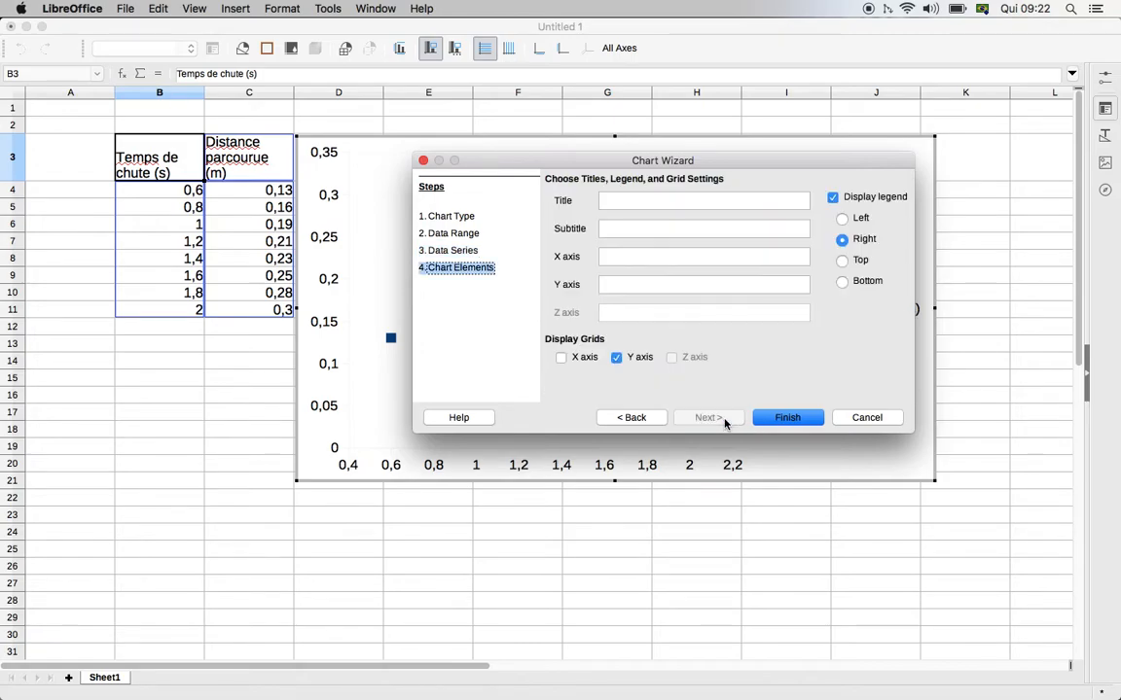
{"action": "left_click", "coordinate": [630, 198]}
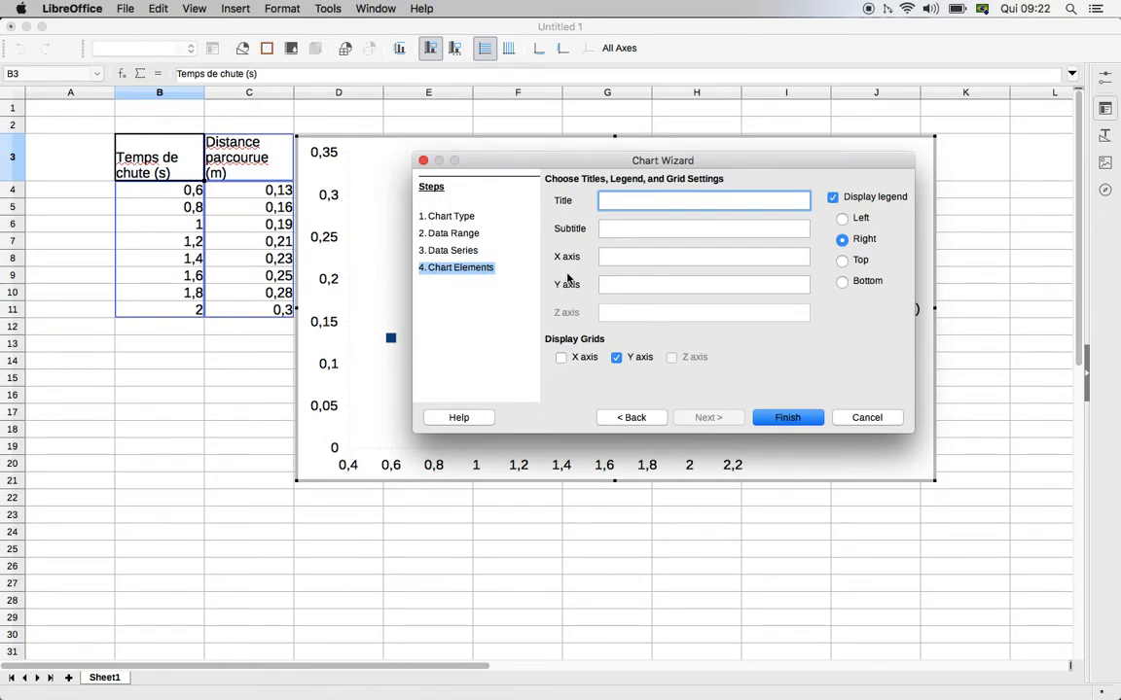
{"action": "type", "text": "Chute d'une bille dans un liquide."}
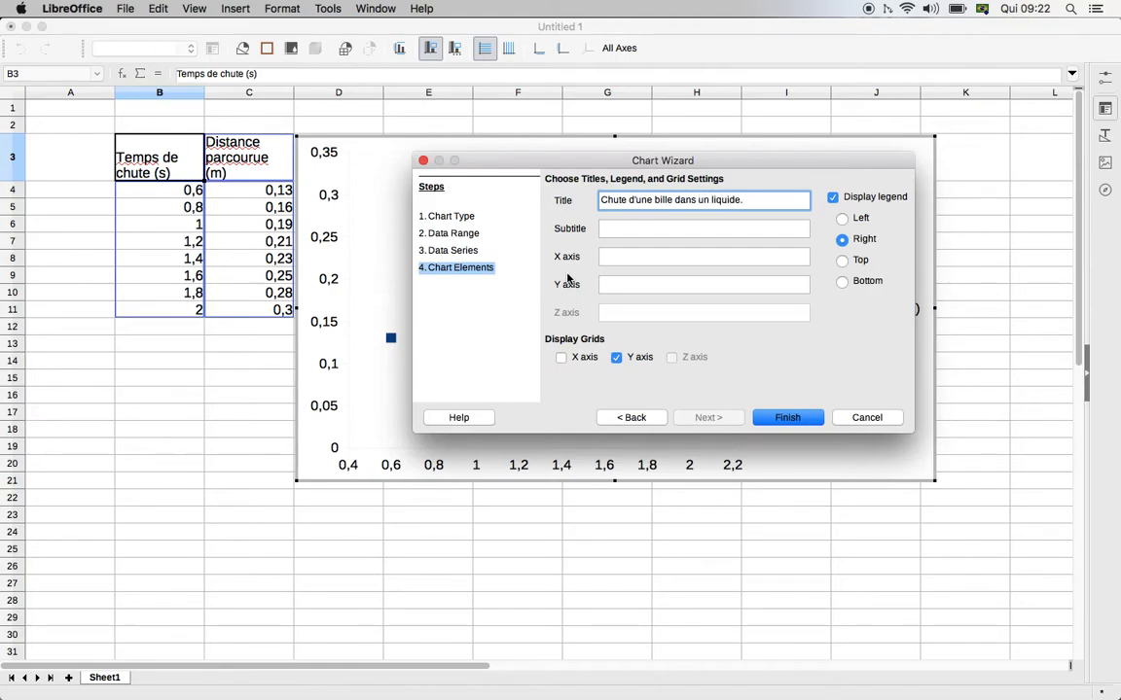
{"action": "left_click", "coordinate": [625, 229]}
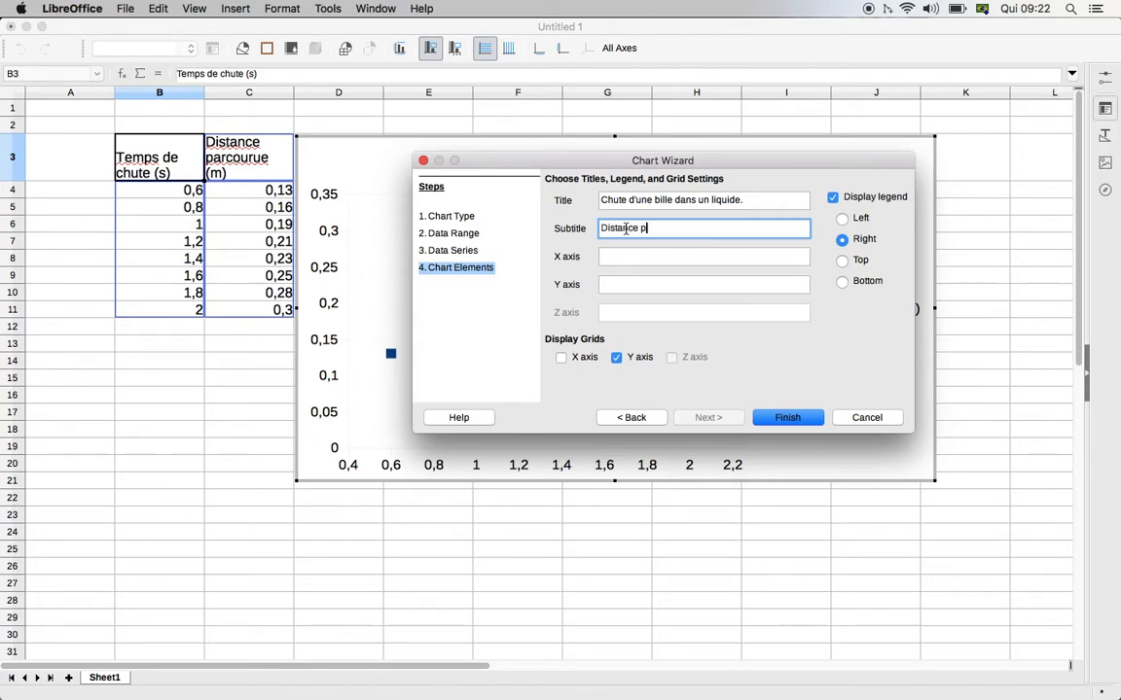
{"action": "type", "text": "e en fonction du temos"}
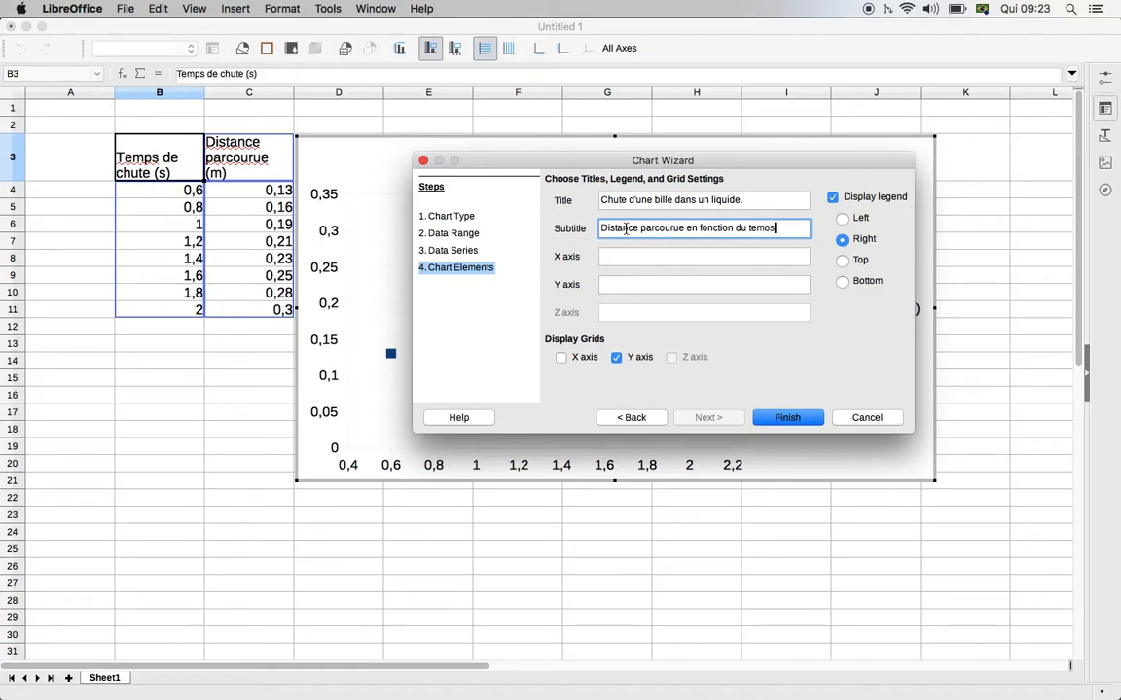
- Label the X axis "t (s)" and the Y axis "D (m)", and finish creating the chart
{"action": "left_click", "coordinate": [639, 256]}
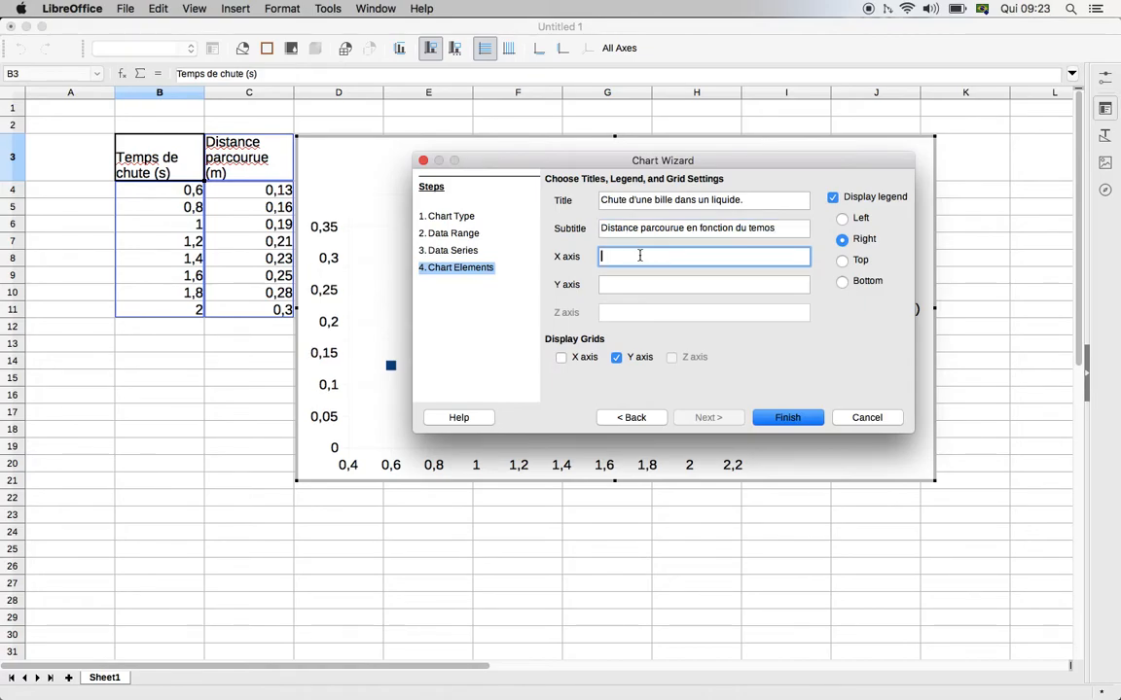
{"action": "type", "text": "Distan"}
{"action": "left_click", "coordinate": [619, 286]}
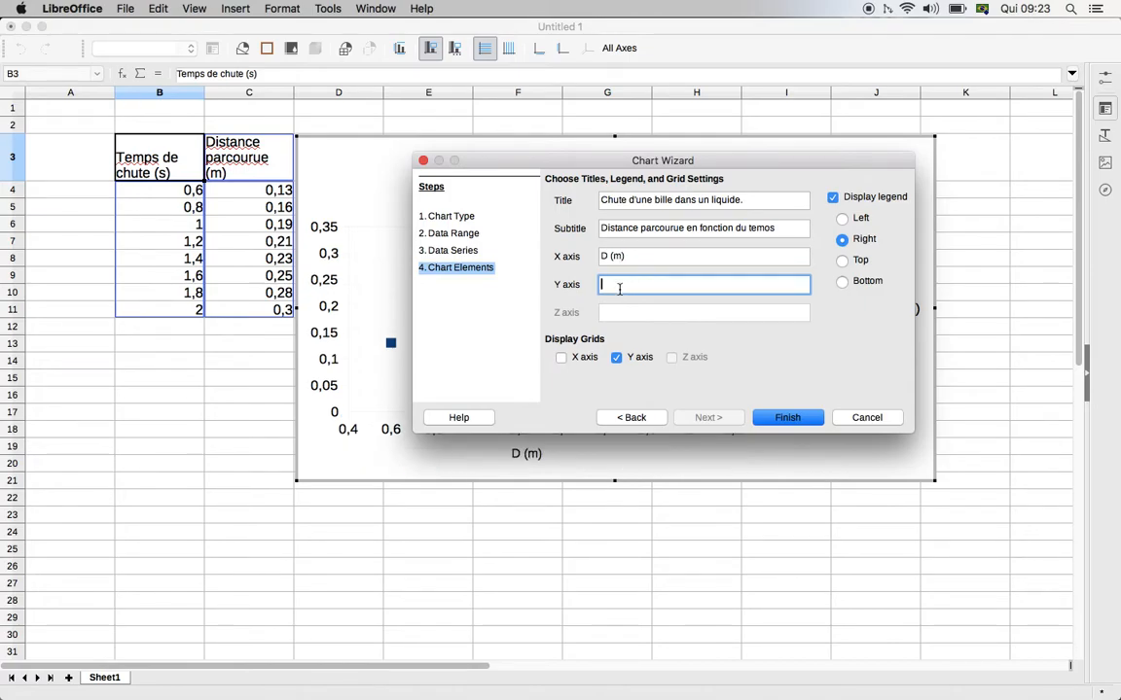
{"action": "key", "text": "shift+Tab"}
{"action": "type", "text": "t (s)"}
{"action": "left_click", "coordinate": [681, 284]}
{"action": "type", "text": "D (m"}
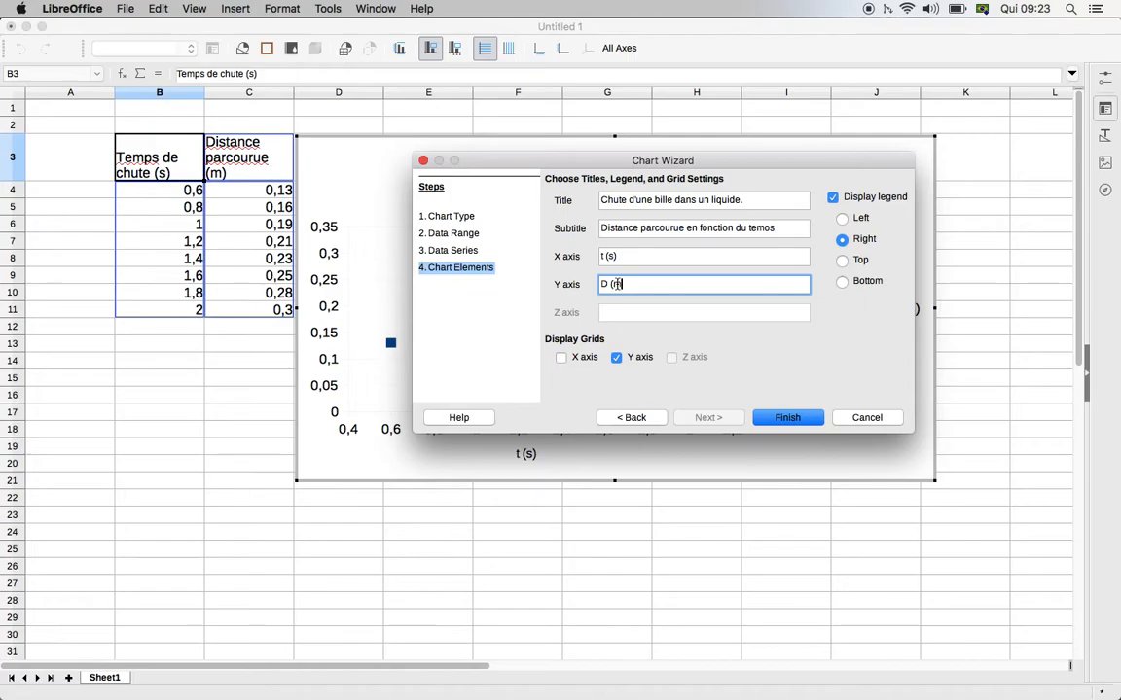
{"action": "left_click", "coordinate": [787, 417]}
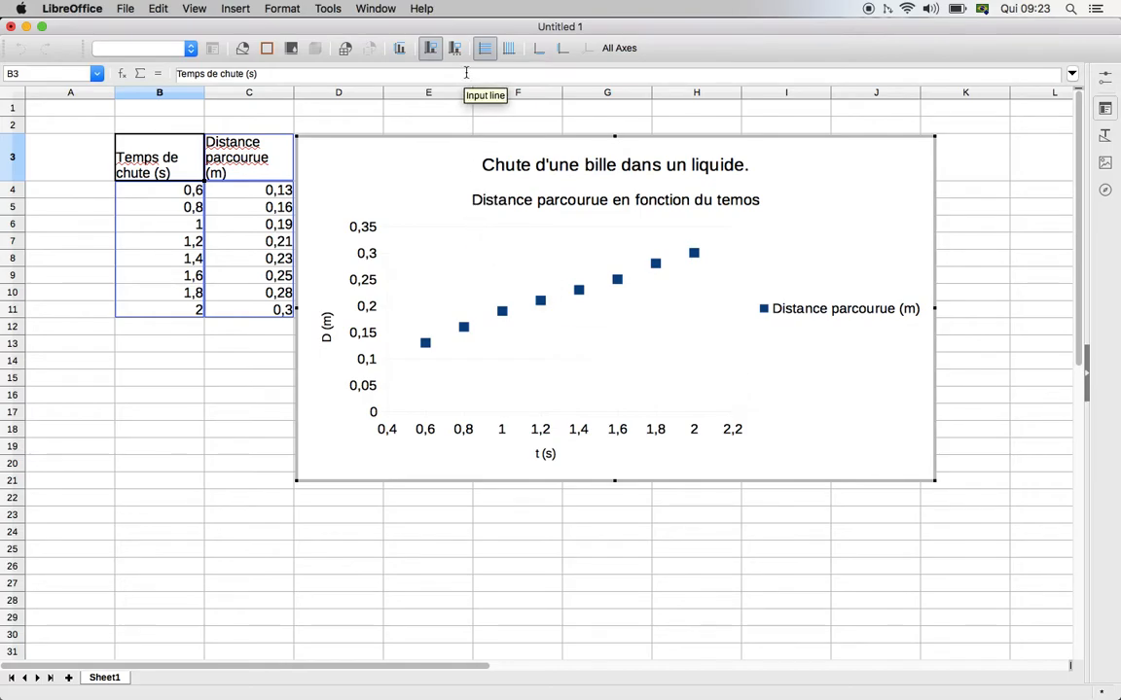
- View the chart's title and axis title settings, and leave chart editing
{"action": "left_click", "coordinate": [399, 48]}
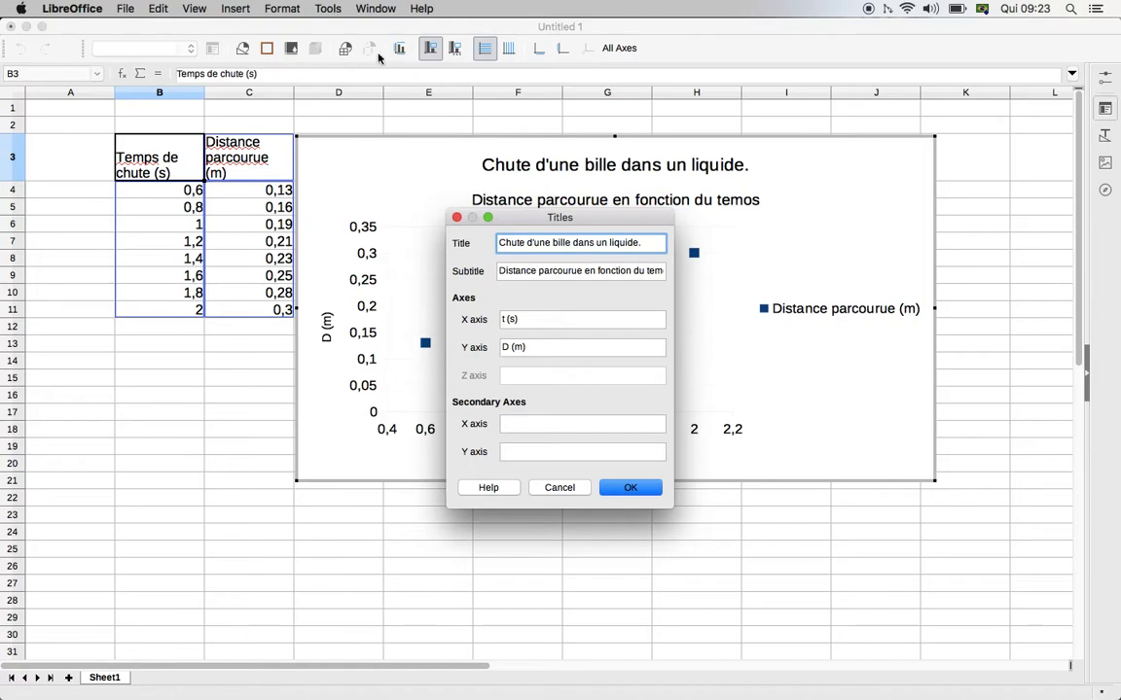
{"action": "left_click", "coordinate": [572, 487]}
{"action": "left_click", "coordinate": [552, 556]}
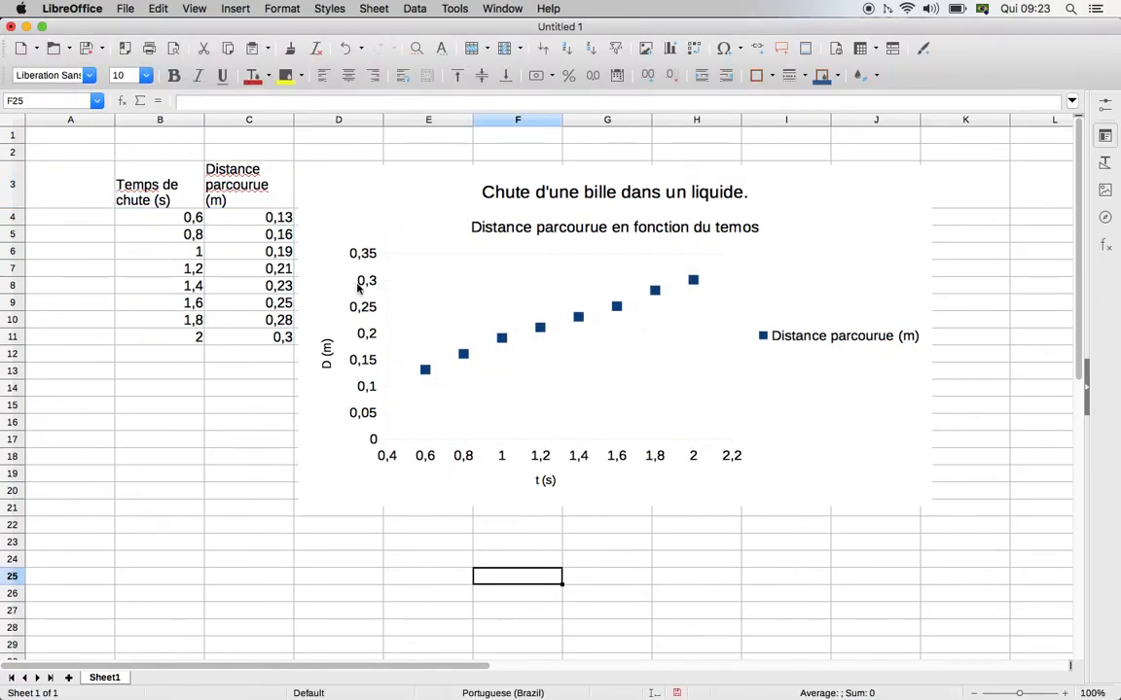
- Reopen the chart for editing, check its titles, and show the vertical grid lines
{"action": "left_click", "coordinate": [411, 226]}
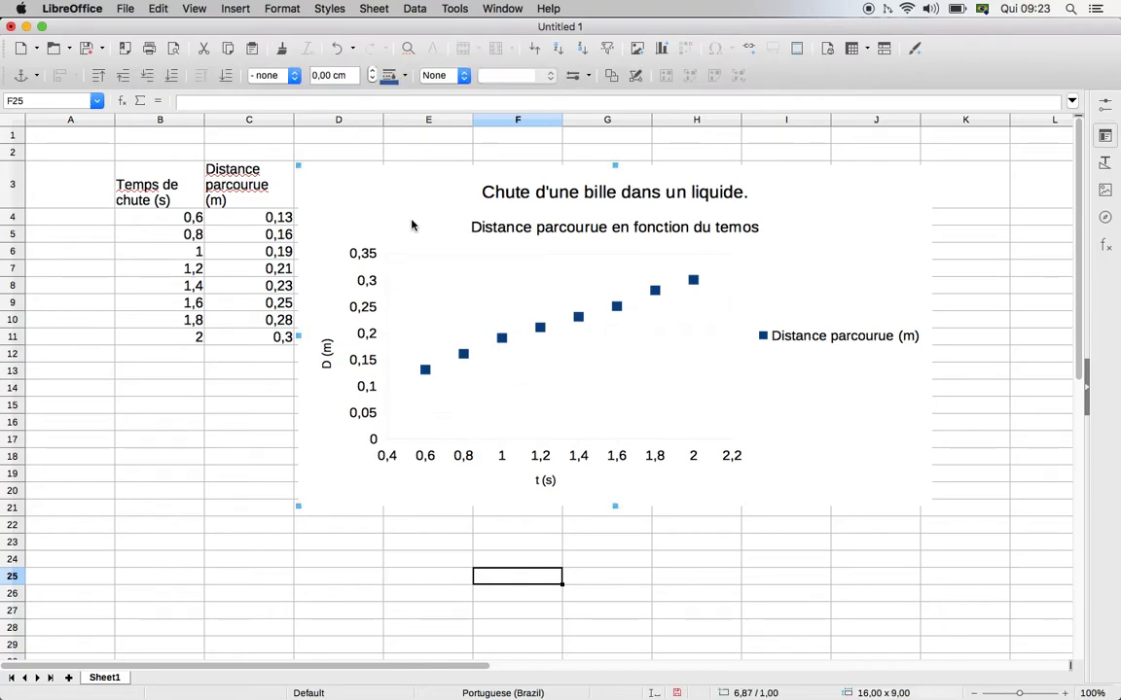
{"action": "double_click", "coordinate": [412, 226]}
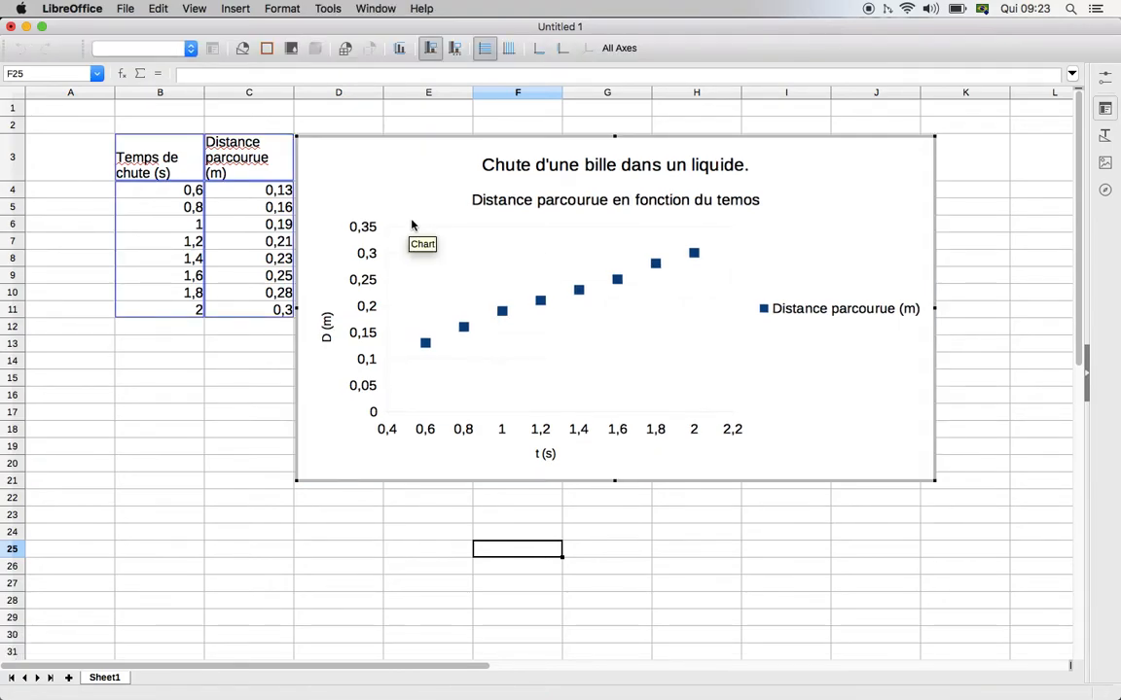
{"action": "left_click", "coordinate": [403, 51]}
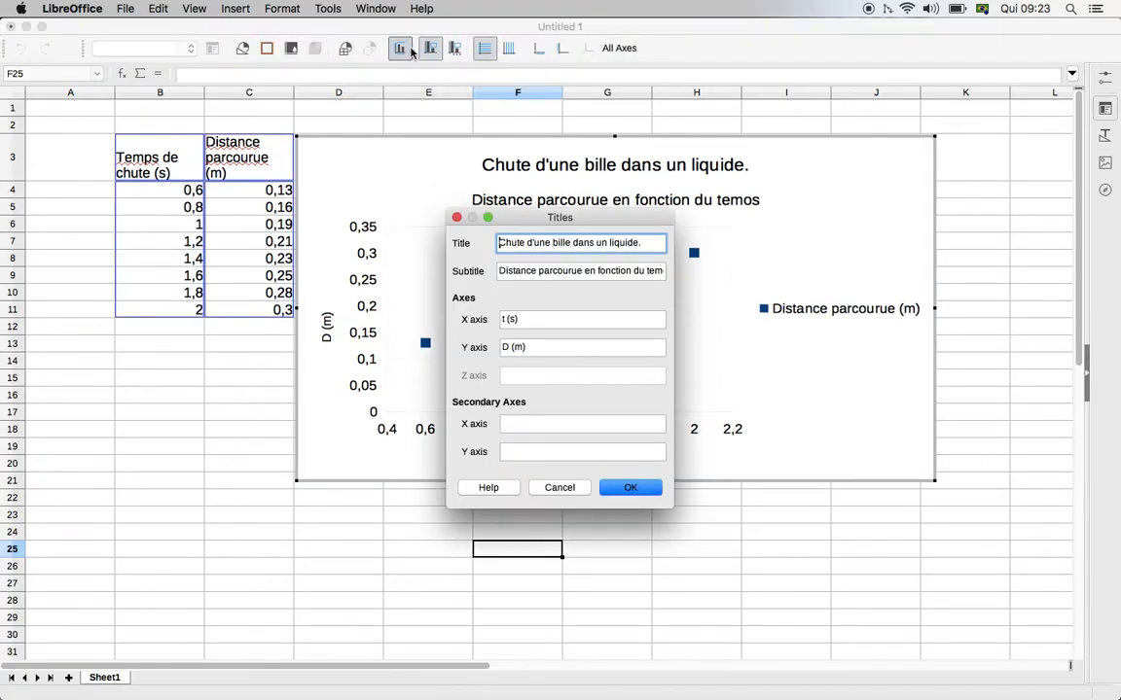
{"action": "left_click", "coordinate": [581, 487]}
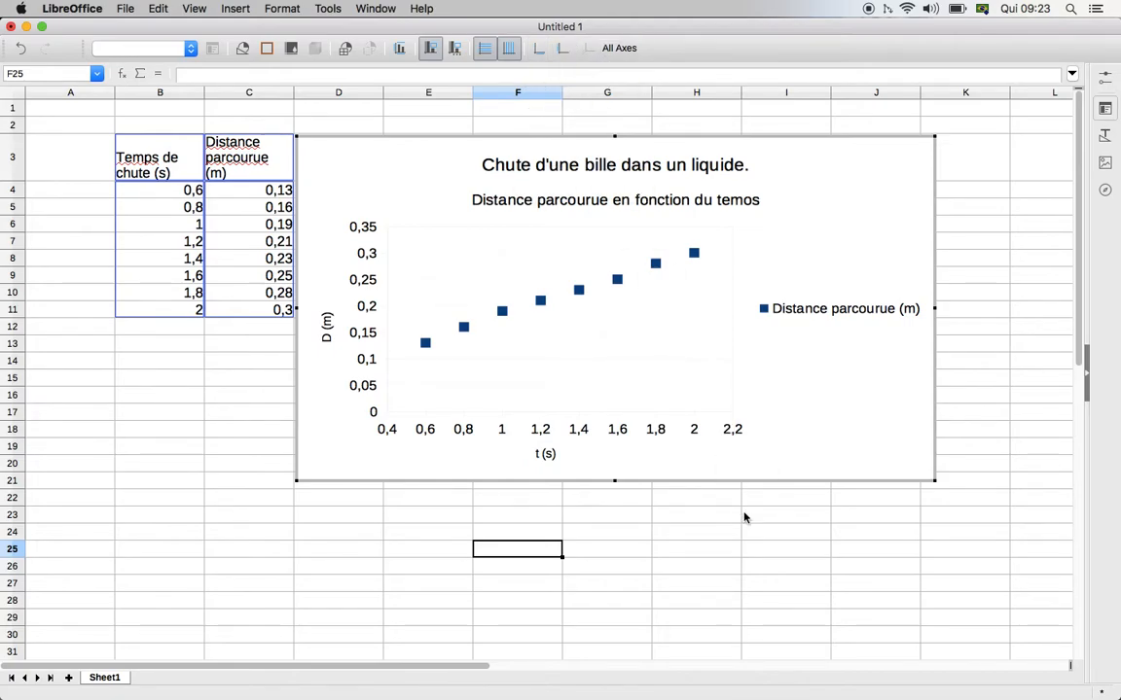
{"action": "left_click", "coordinate": [754, 551]}
- Fill the chart area with the light yellow colour fff5ce from the standard palette, and leave chart editing
{"action": "double_click", "coordinate": [802, 259]}
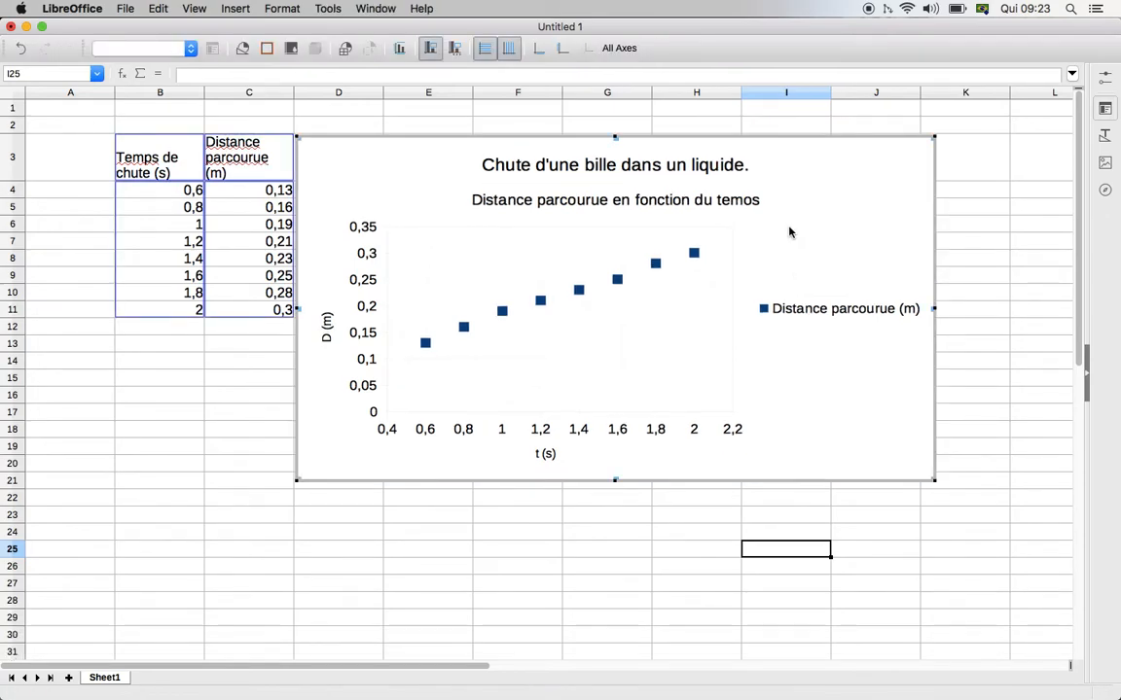
{"action": "right_click", "coordinate": [790, 231]}
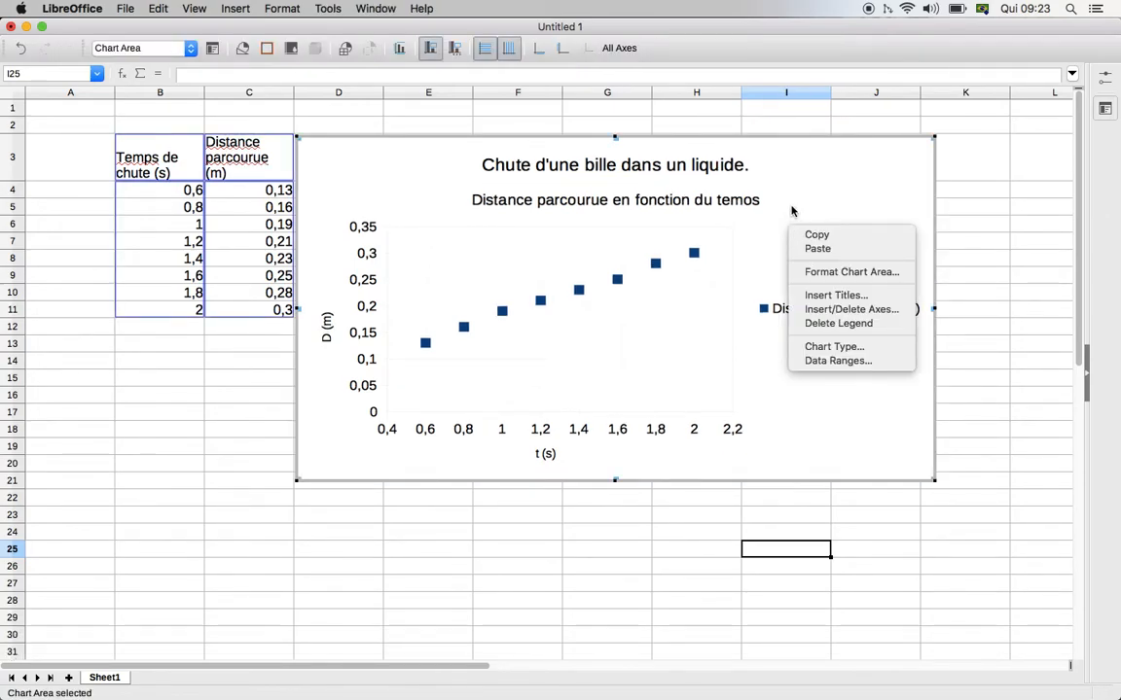
{"action": "left_click", "coordinate": [805, 188]}
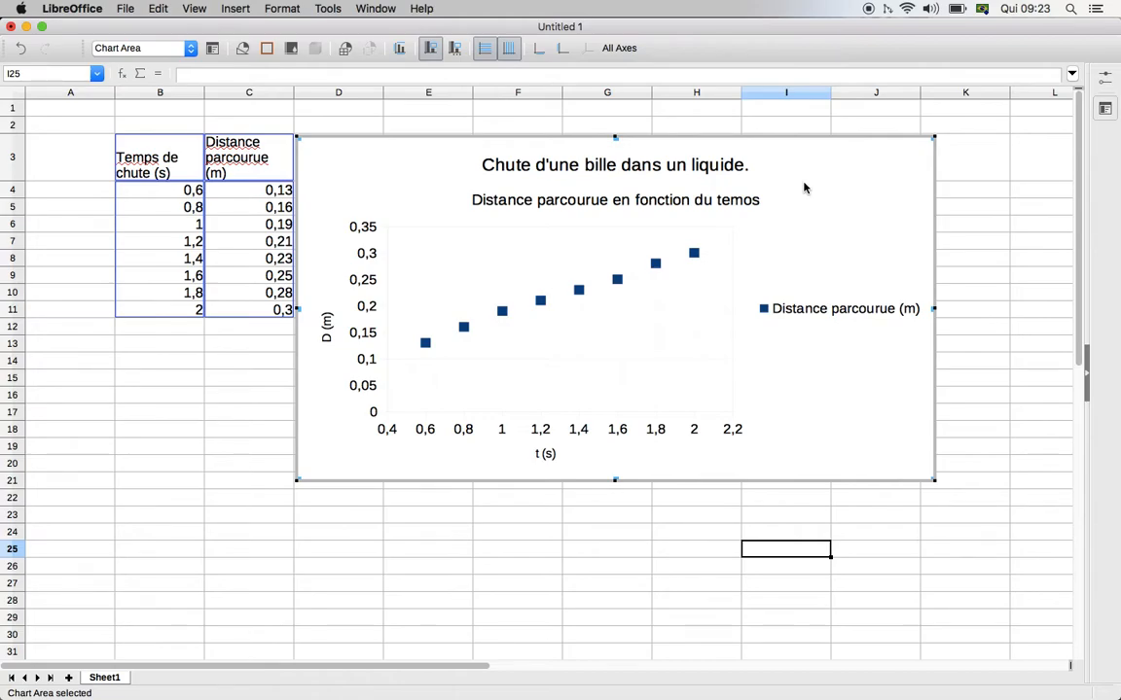
{"action": "double_click", "coordinate": [805, 188]}
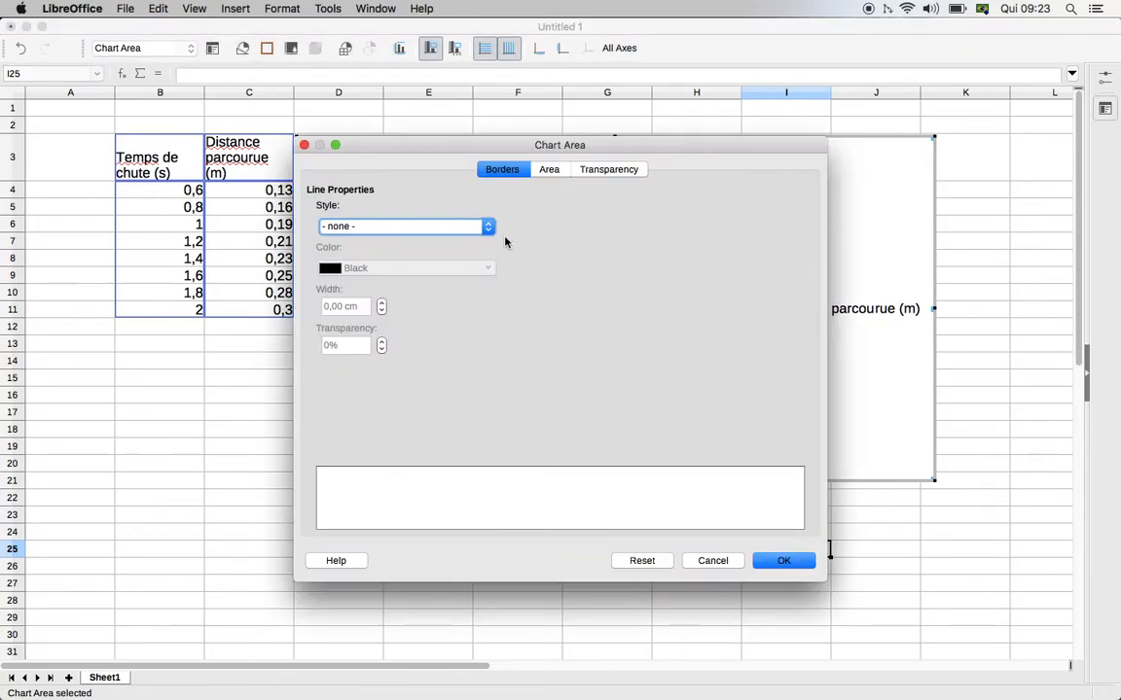
{"action": "left_click", "coordinate": [549, 170]}
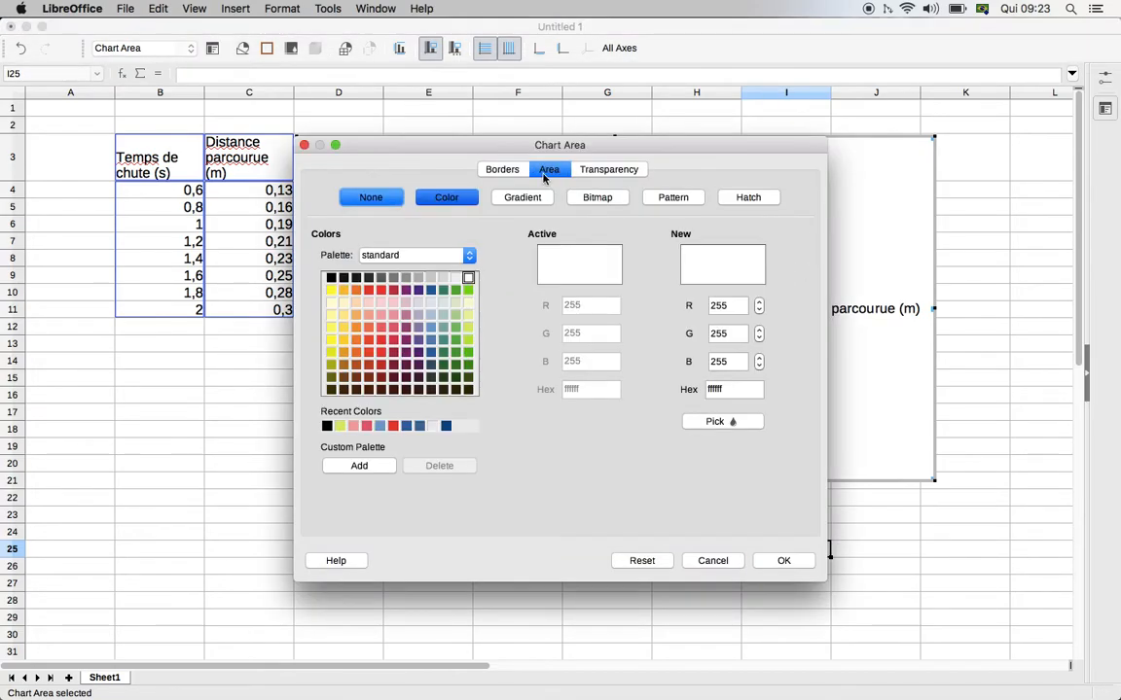
{"action": "left_click", "coordinate": [342, 302]}
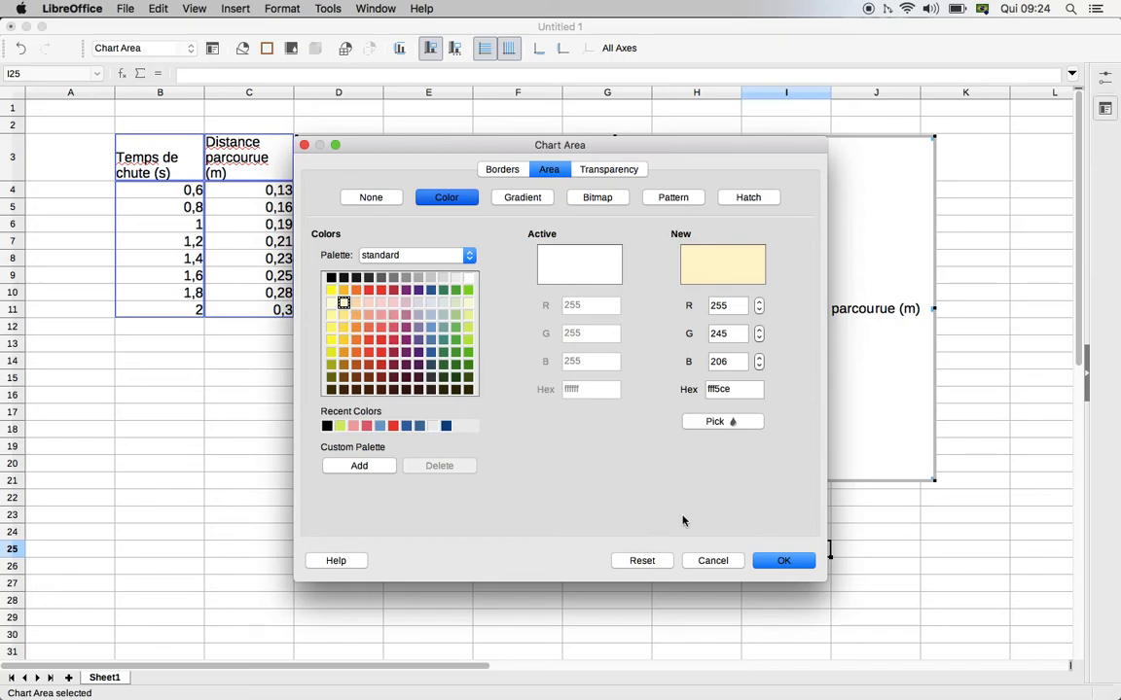
{"action": "left_click", "coordinate": [778, 560]}
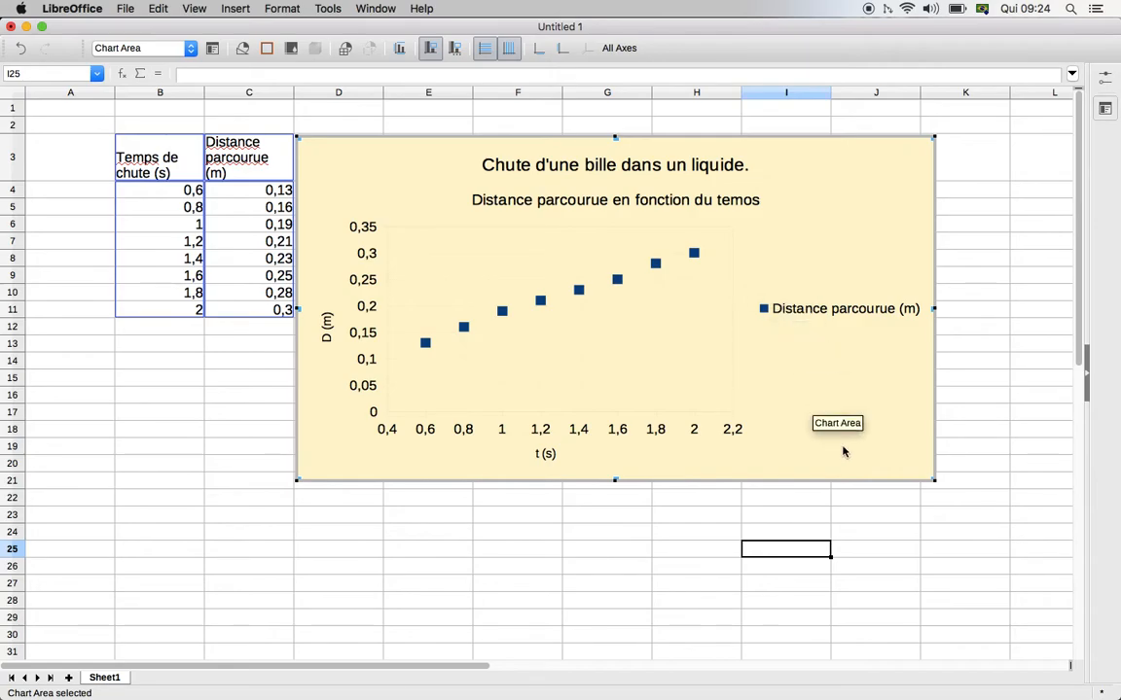
{"action": "left_click", "coordinate": [914, 502]}
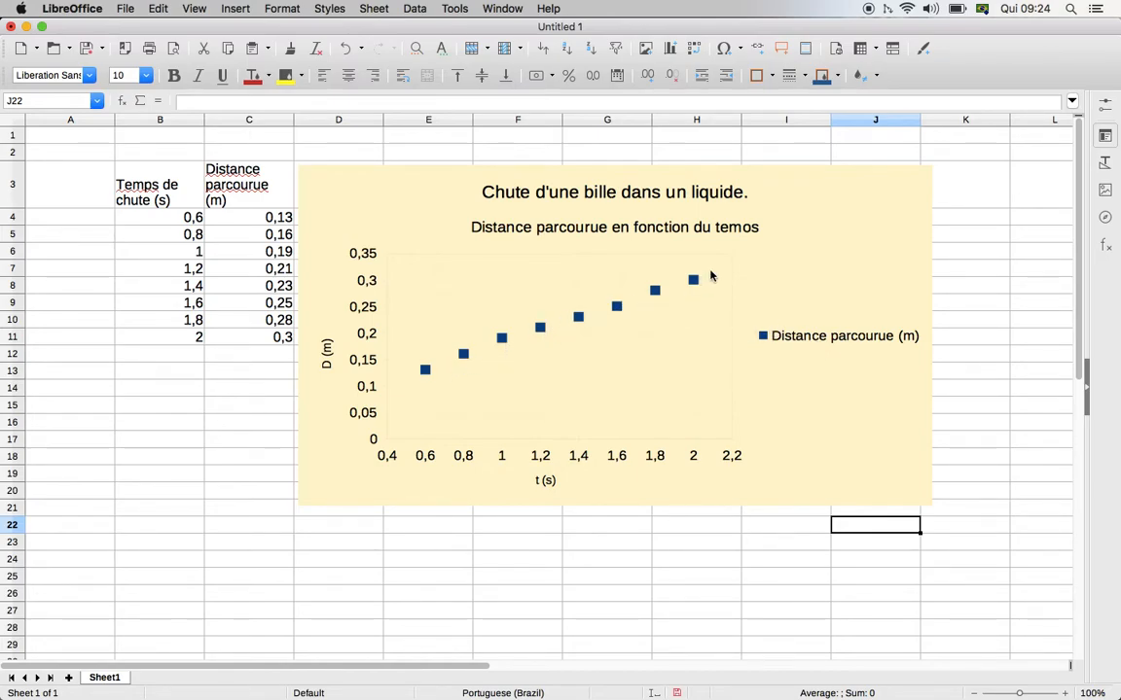
- Delete the chart's legend "Distance parcourue (m)" and leave chart editing
{"action": "left_click", "coordinate": [825, 338]}
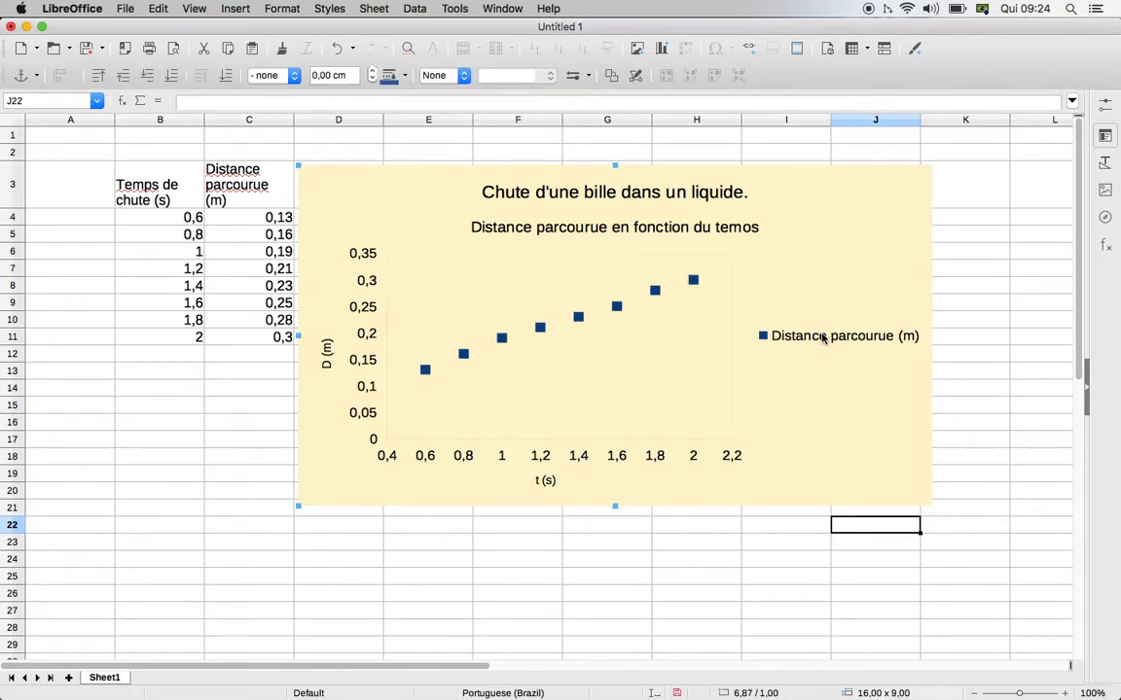
{"action": "double_click", "coordinate": [822, 336]}
{"action": "left_click", "coordinate": [827, 321]}
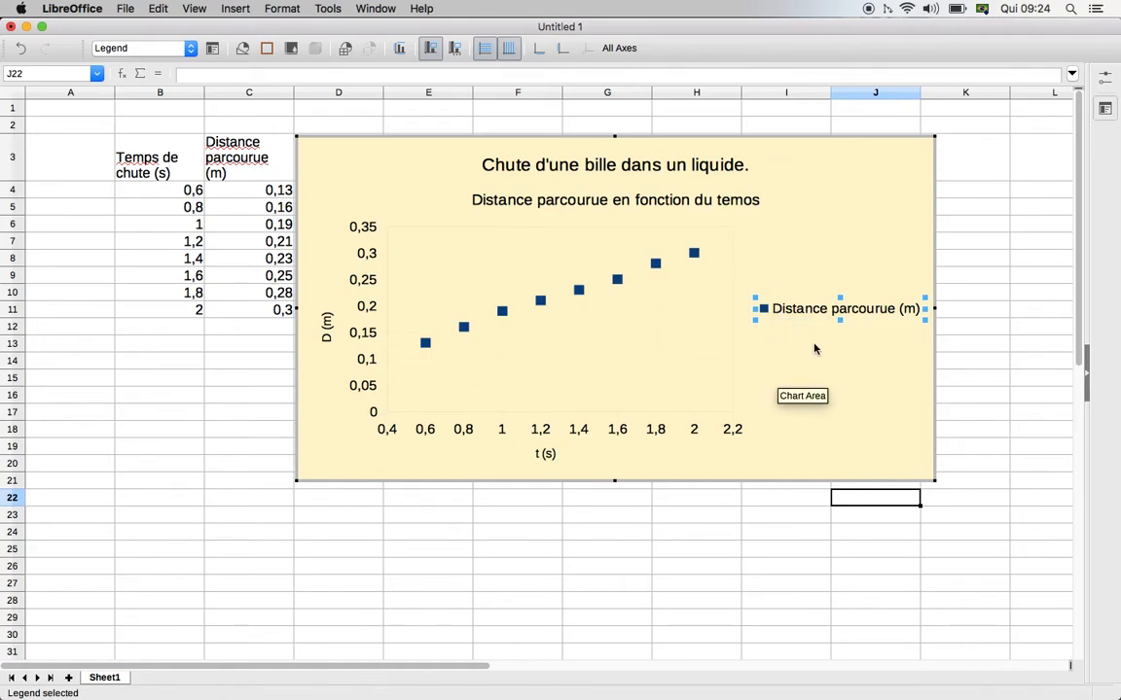
{"action": "key", "text": "Delete"}
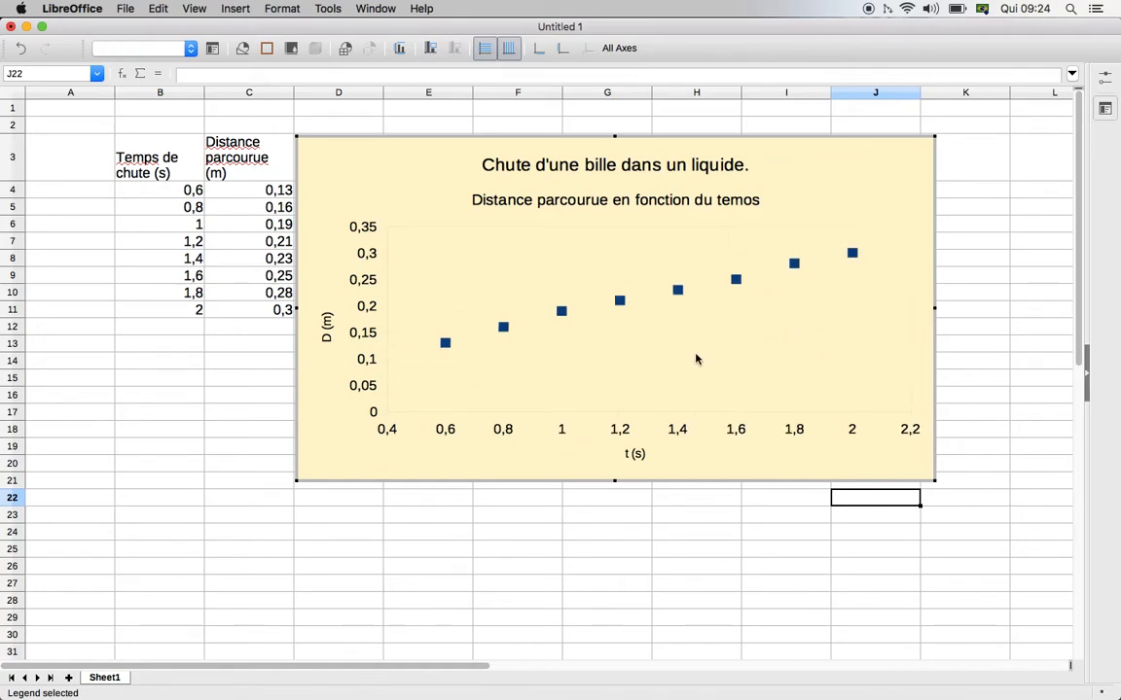
{"action": "left_click", "coordinate": [966, 310]}
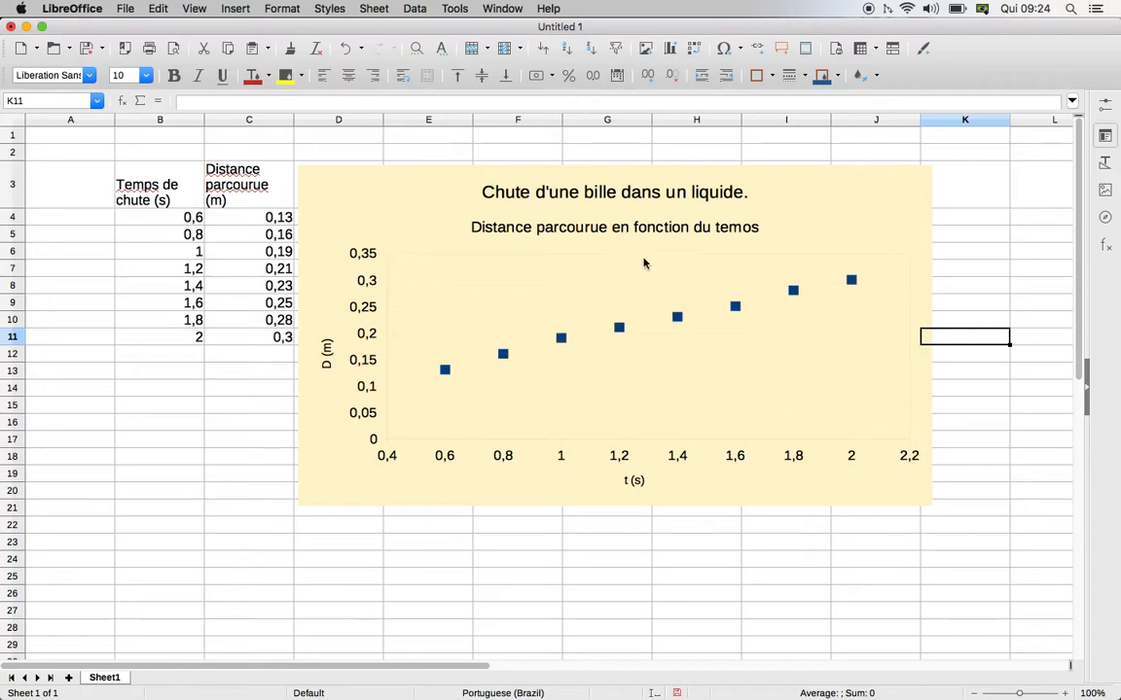
- Add a linear trend line to the chart's distance data series, with its equation shown
{"action": "double_click", "coordinate": [736, 308]}
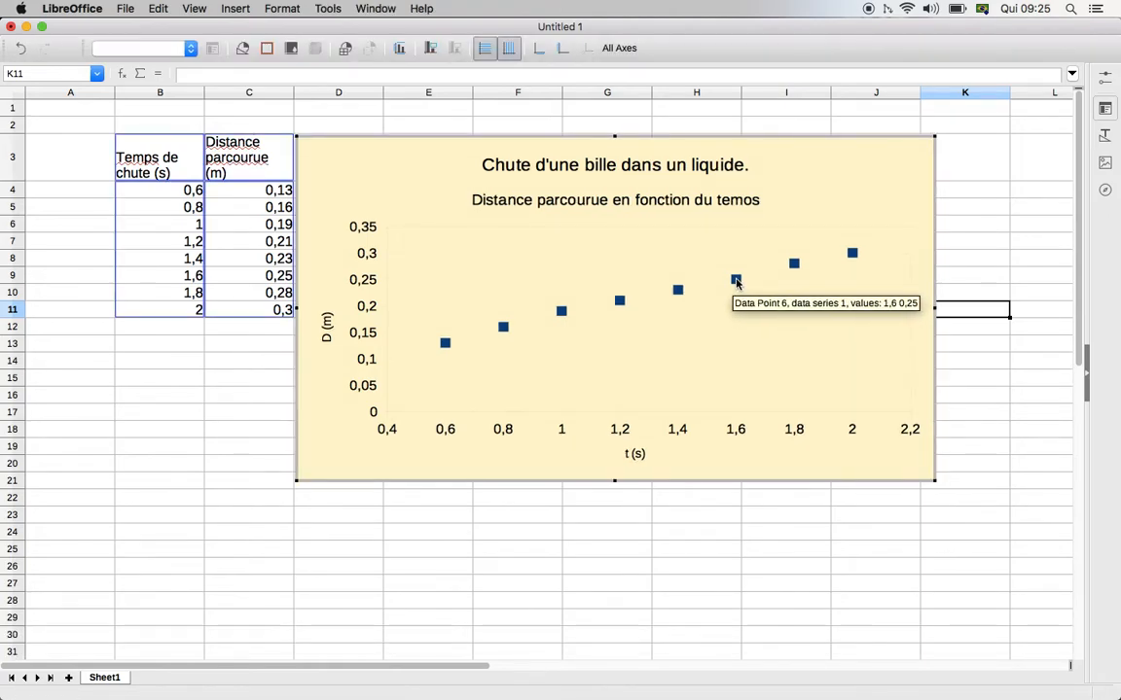
{"action": "right_click", "coordinate": [736, 282]}
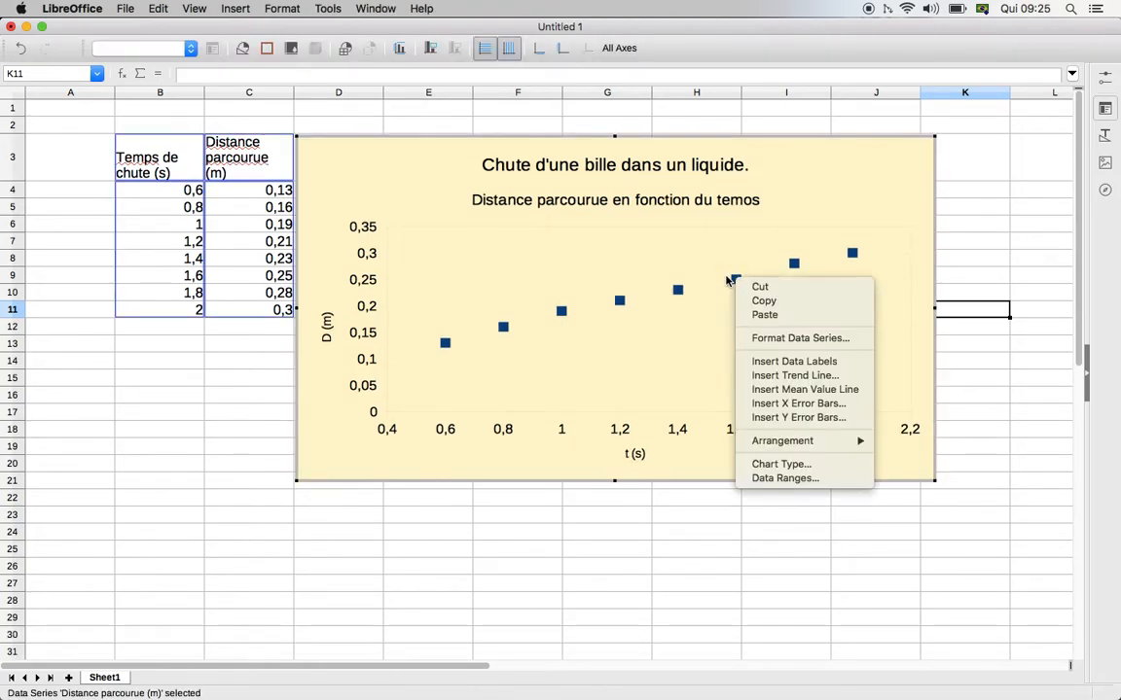
{"action": "left_click", "coordinate": [772, 376]}
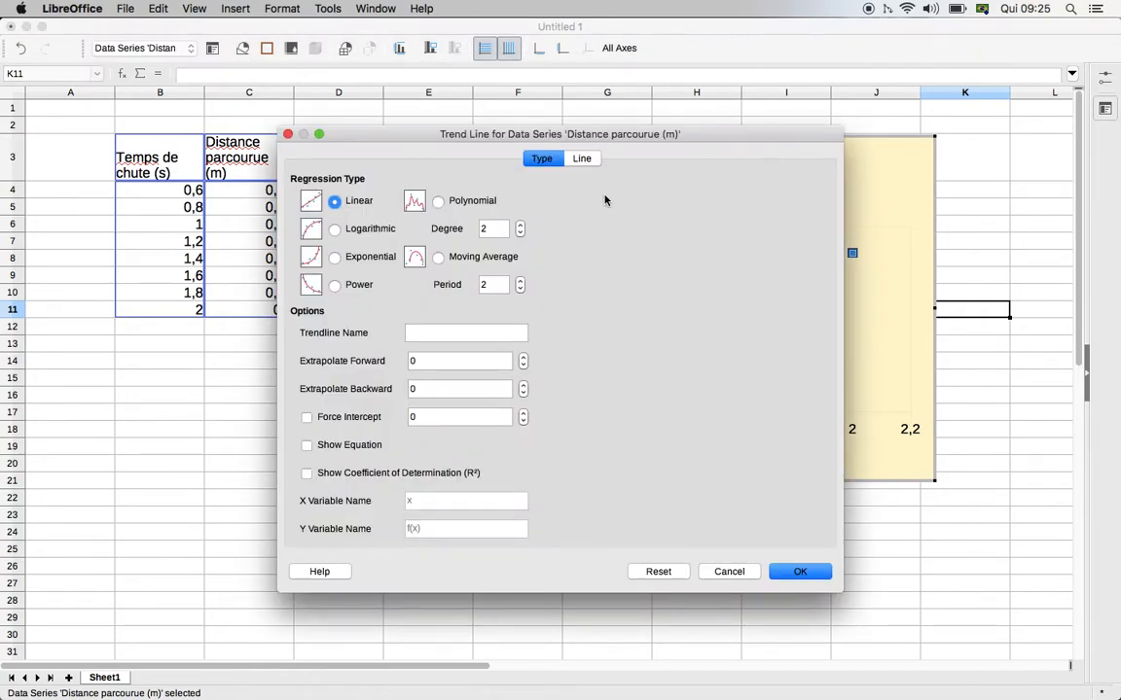
{"action": "left_click_drag", "start_coordinate": [670, 138], "coordinate": [499, 115]}
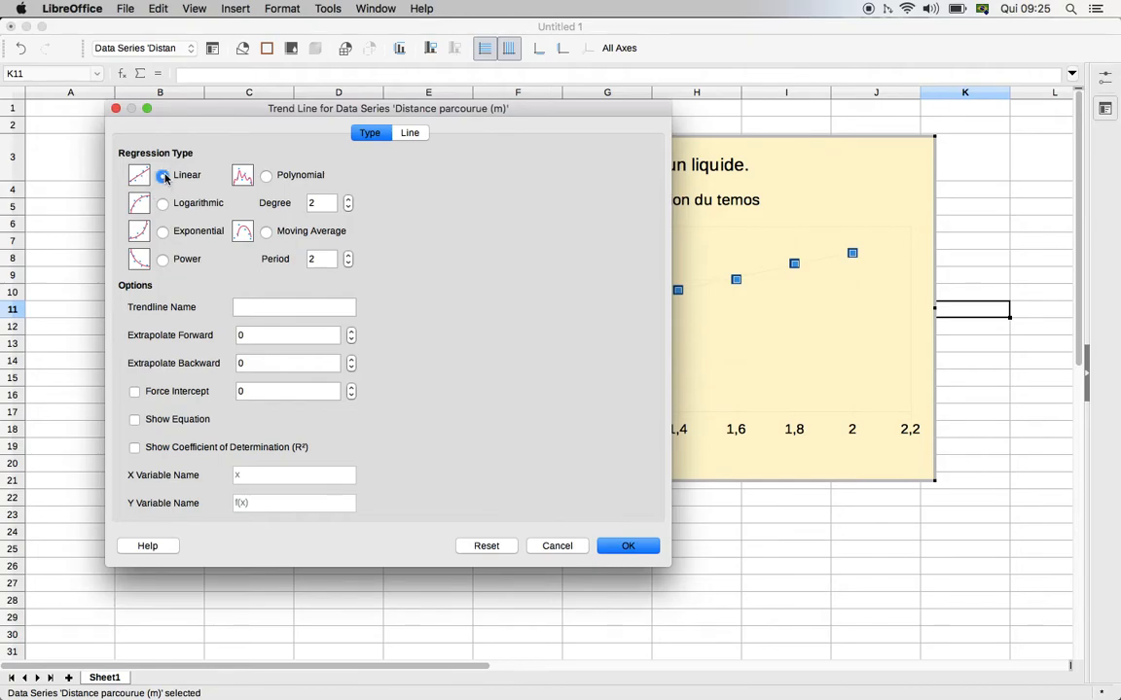
{"action": "left_click", "coordinate": [163, 203]}
{"action": "left_click", "coordinate": [163, 231]}
{"action": "left_click", "coordinate": [162, 258]}
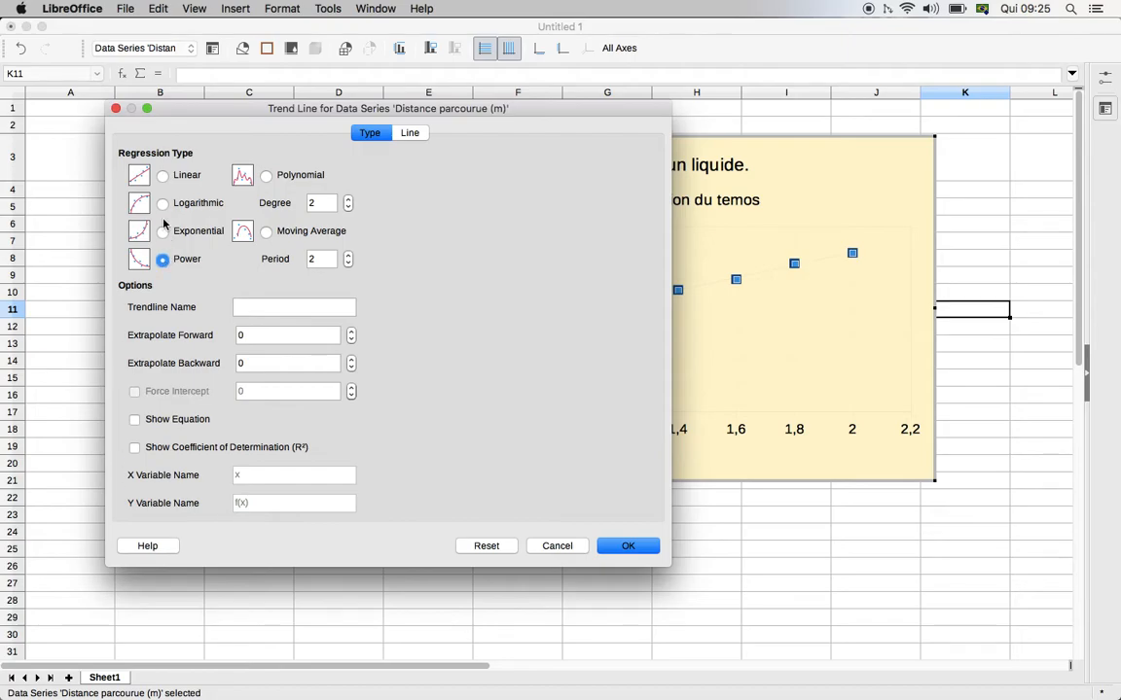
{"action": "left_click", "coordinate": [162, 203]}
{"action": "left_click", "coordinate": [162, 175]}
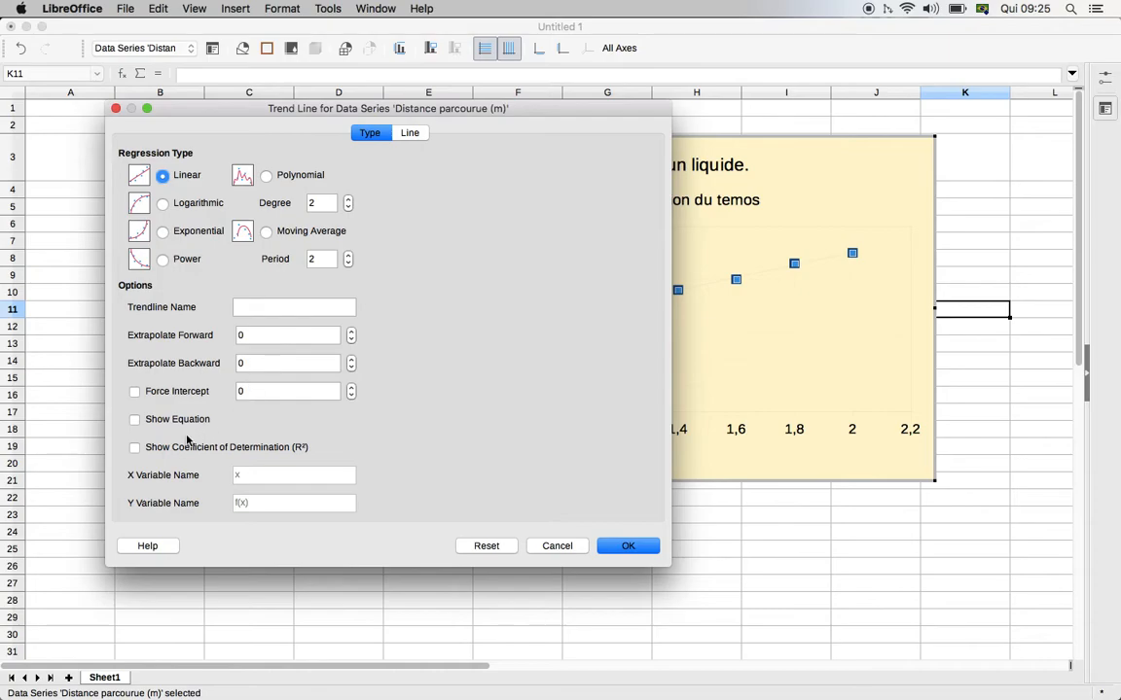
{"action": "left_click", "coordinate": [135, 421]}
{"action": "left_click", "coordinate": [631, 549]}
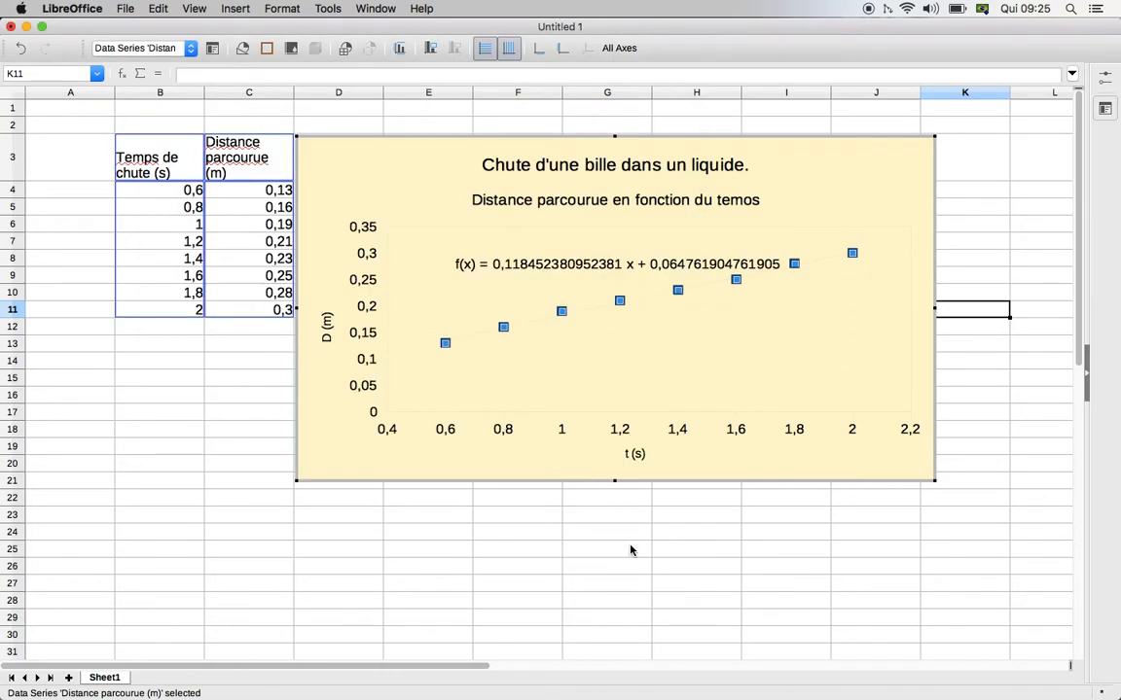
- Move the trend line equation below the data points, just above the X axis
{"action": "left_click", "coordinate": [671, 269]}
{"action": "left_click_drag", "start_coordinate": [671, 270], "coordinate": [731, 403]}
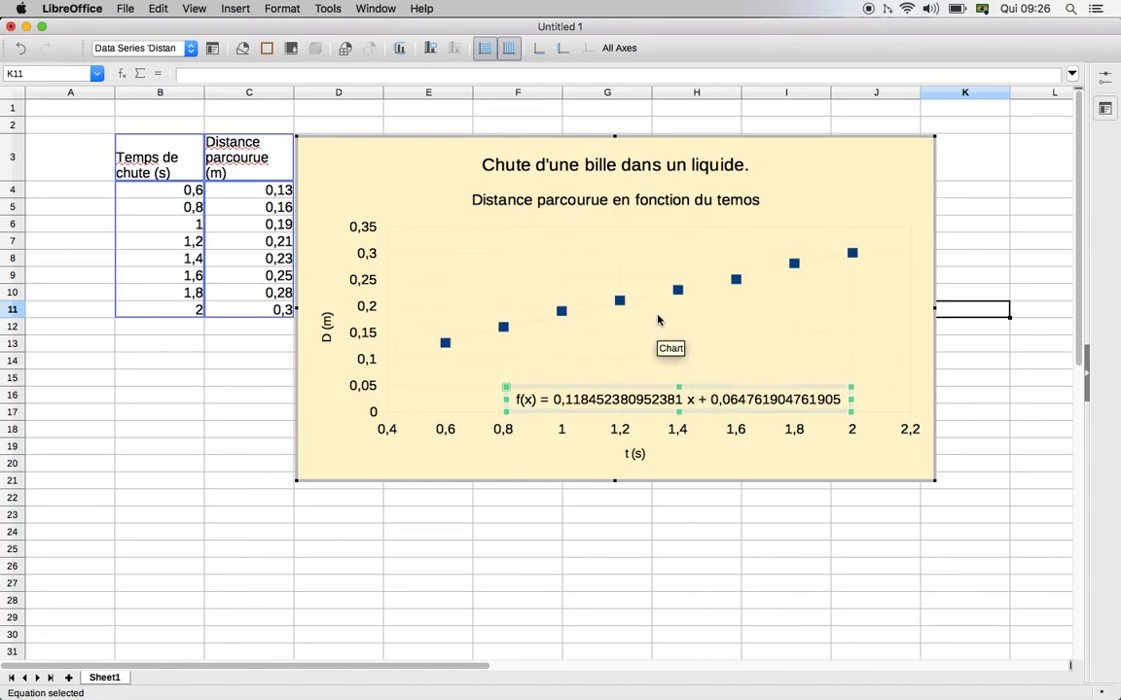
{"action": "left_click", "coordinate": [654, 302]}
{"action": "double_click", "coordinate": [654, 302]}
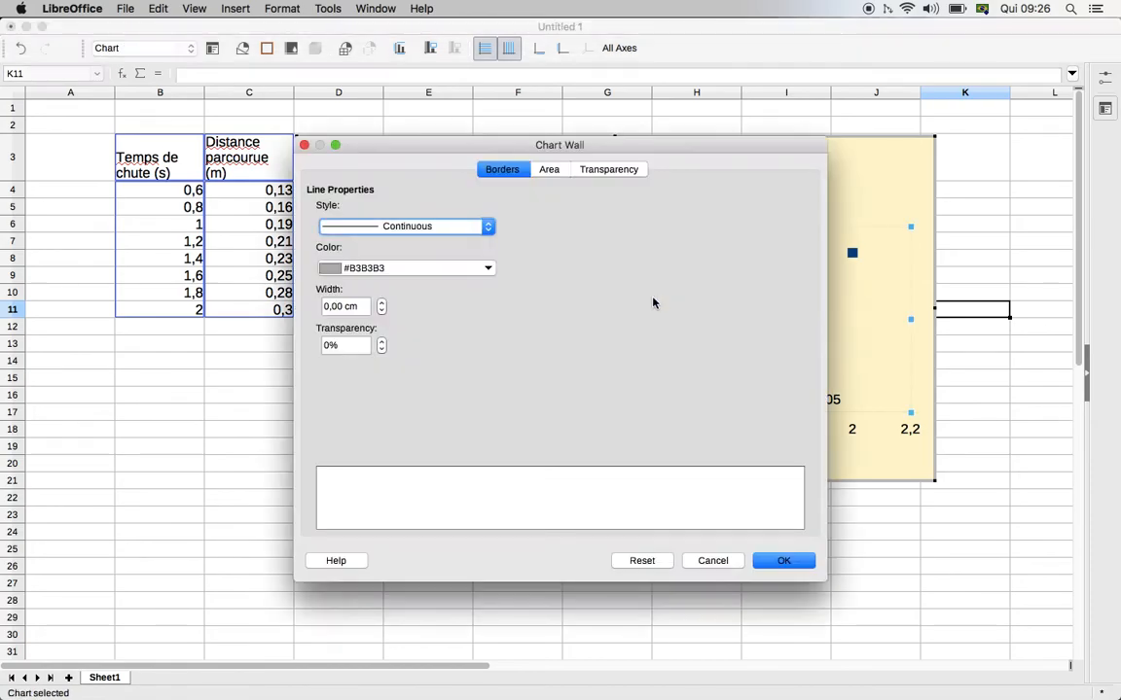
{"action": "left_click", "coordinate": [722, 561]}
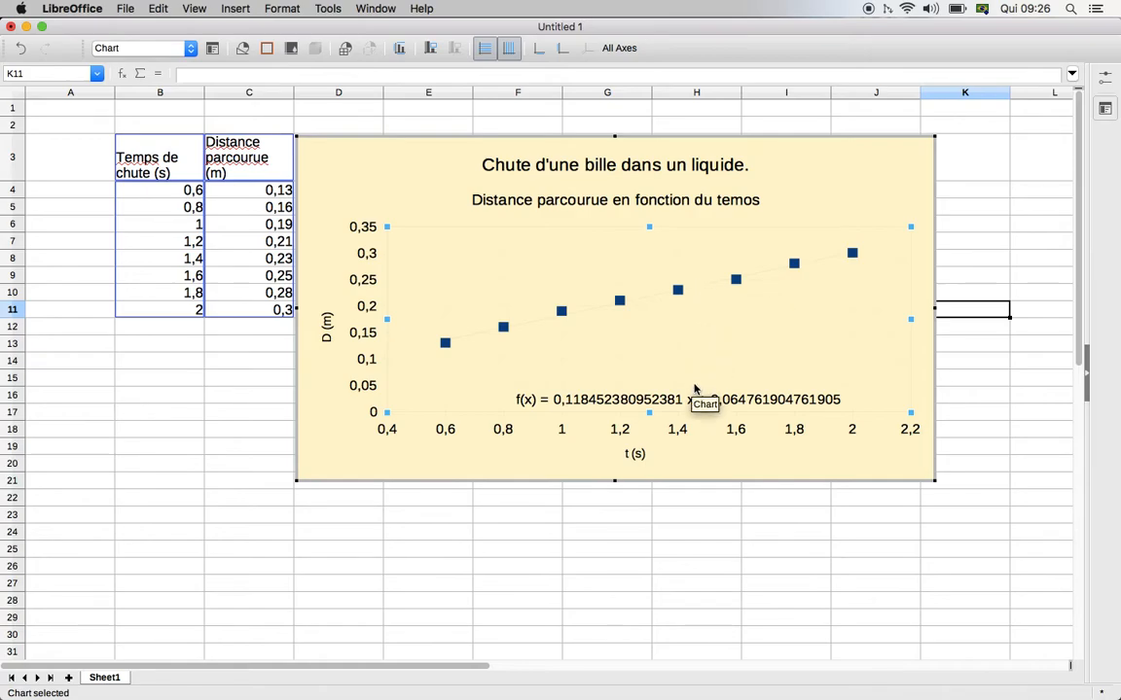
- Raise the trend line equation slightly above the X axis and format its numbers as Scientific, 1,23E+04, with 2 decimal places
{"action": "left_click_drag", "start_coordinate": [678, 411], "coordinate": [668, 363]}
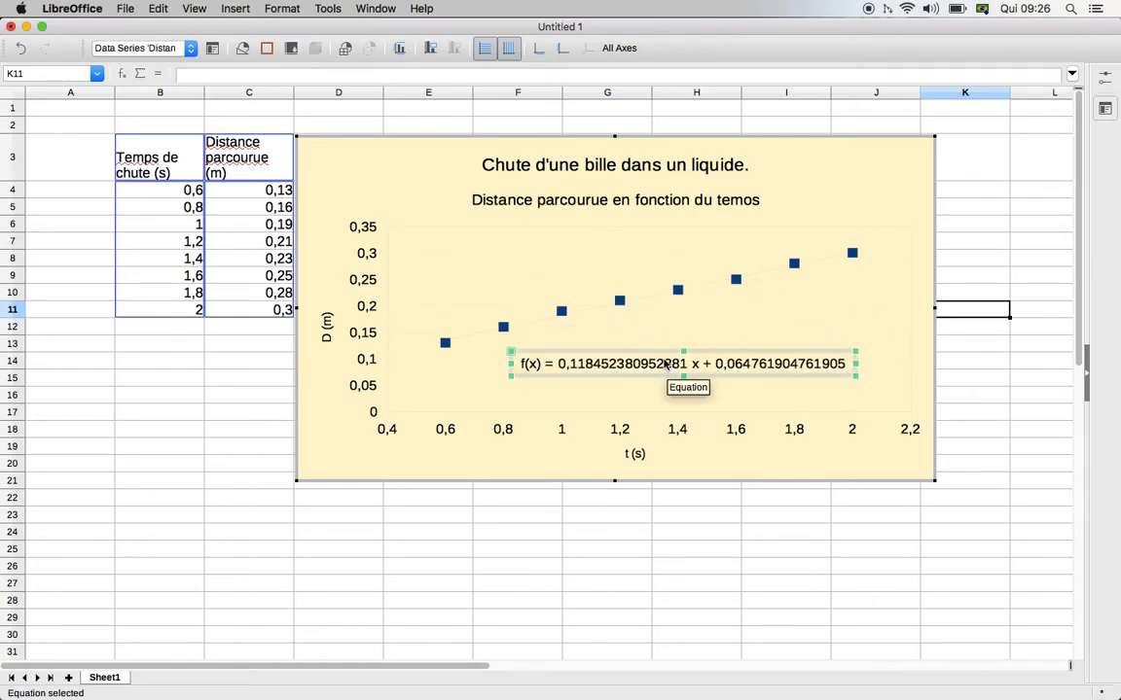
{"action": "double_click", "coordinate": [667, 363]}
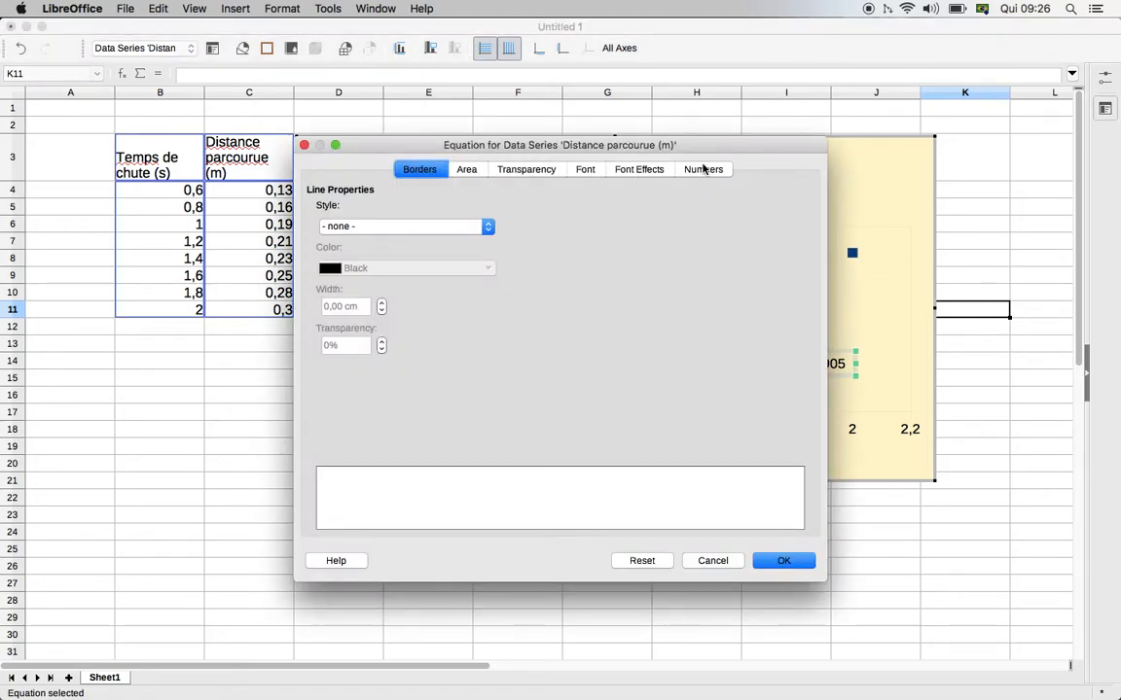
{"action": "left_click", "coordinate": [702, 169]}
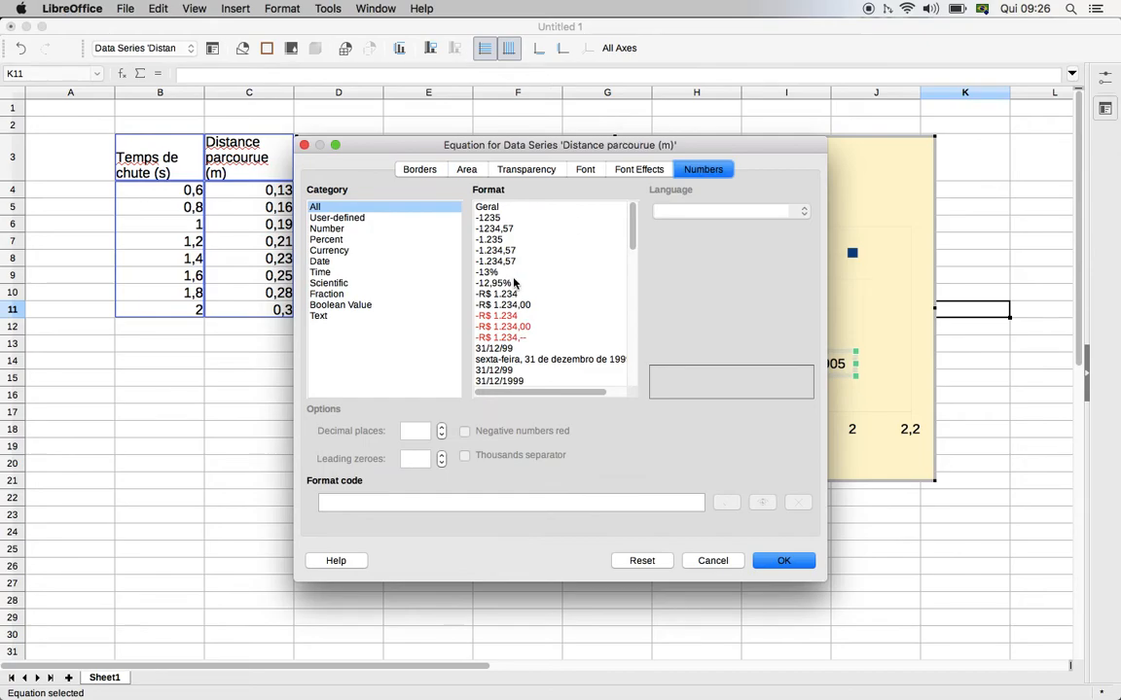
{"action": "left_click", "coordinate": [511, 229]}
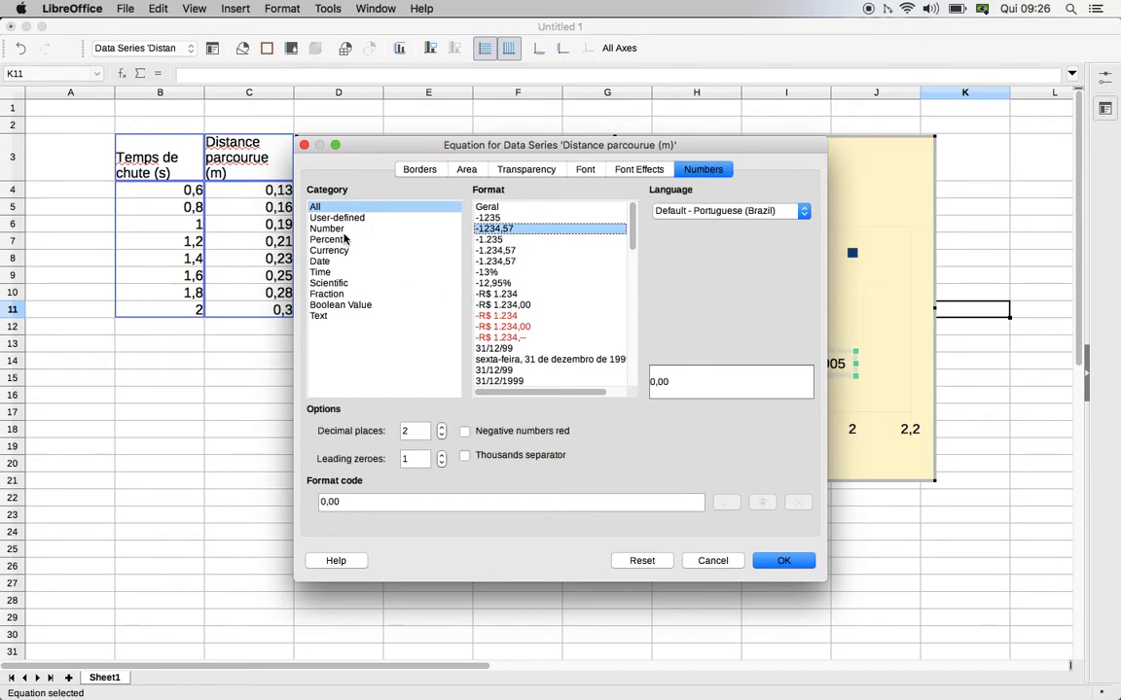
{"action": "left_click", "coordinate": [321, 272]}
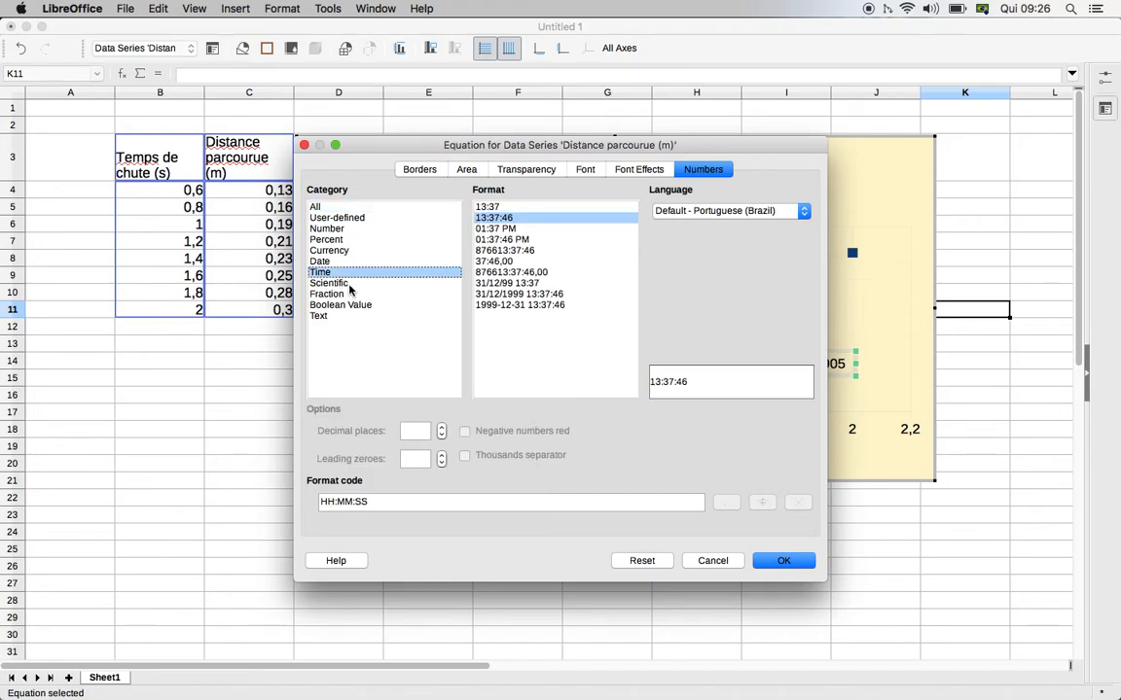
{"action": "left_click", "coordinate": [346, 283]}
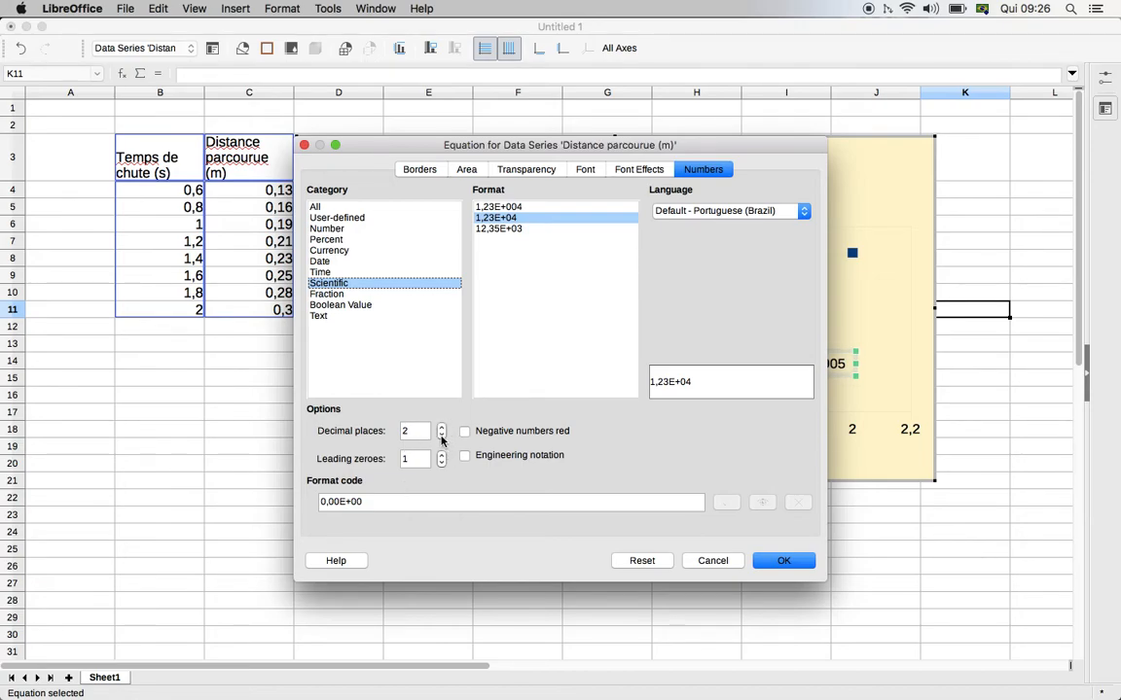
{"action": "left_click", "coordinate": [784, 562]}
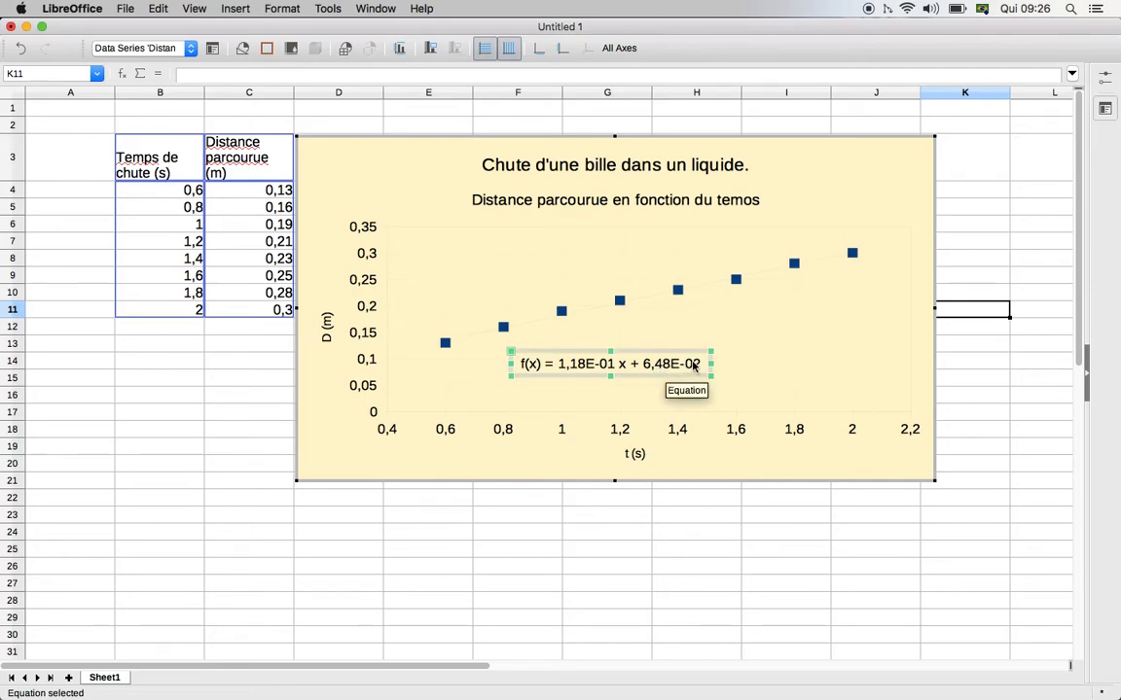
- Leave chart editing and shift the chart slightly to the right on the sheet, to about 7,07 / 1,04
{"action": "left_click", "coordinate": [645, 518]}
{"action": "mouse_move", "coordinate": [573, 387]}
{"action": "left_mouse_down"}
{"action": "mouse_move", "coordinate": [581, 422]}
{"action": "mouse_move", "coordinate": [581, 389]}
{"action": "left_mouse_up"}
{"action": "left_click", "coordinate": [570, 565]}
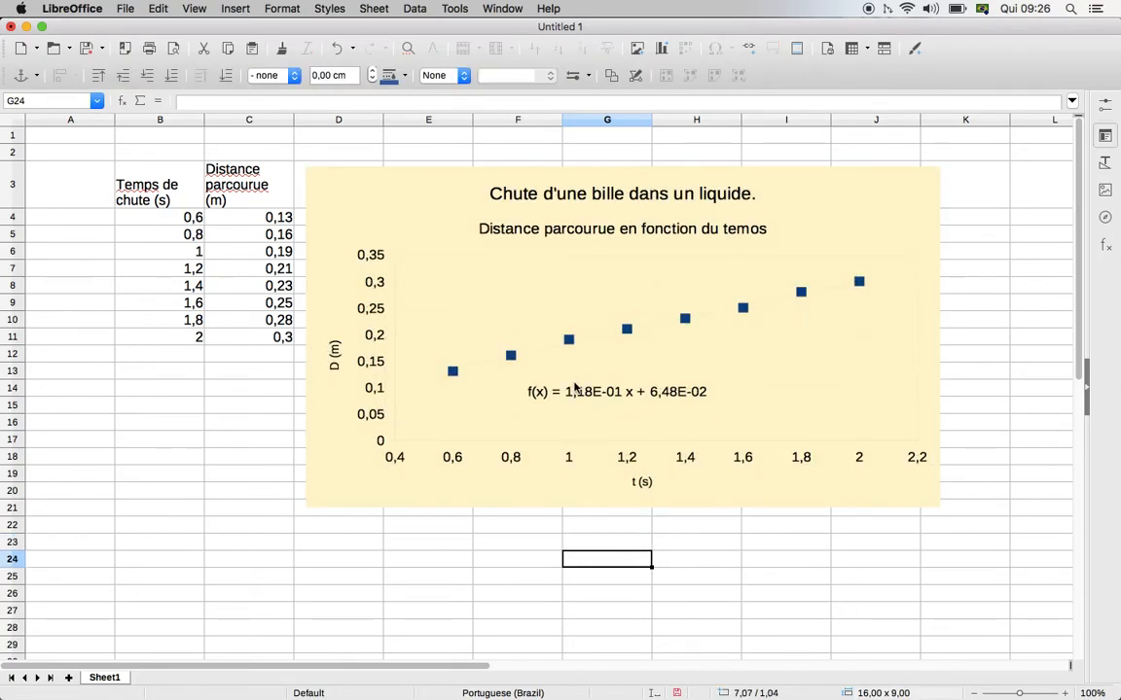